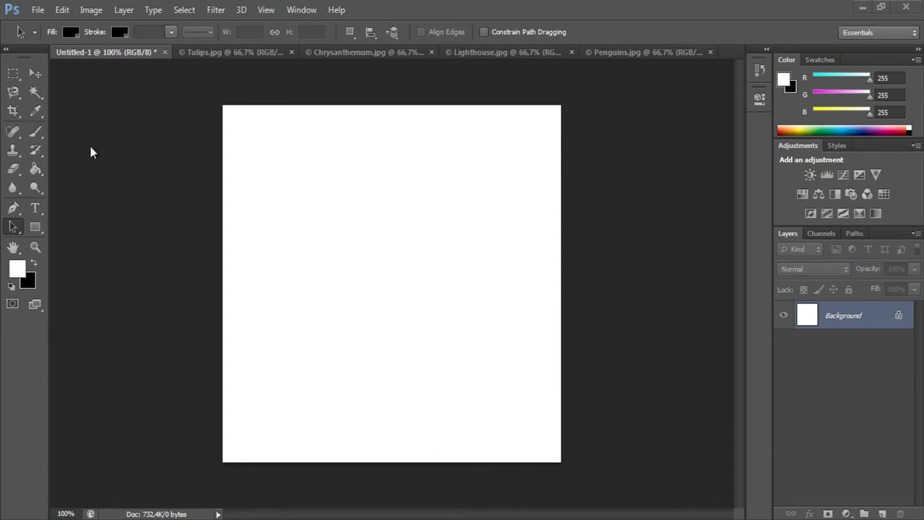
- Preview and cancel the Open and New document dialogs, then pick the Move tool
left_click(632, 116)
left_click(37, 9)
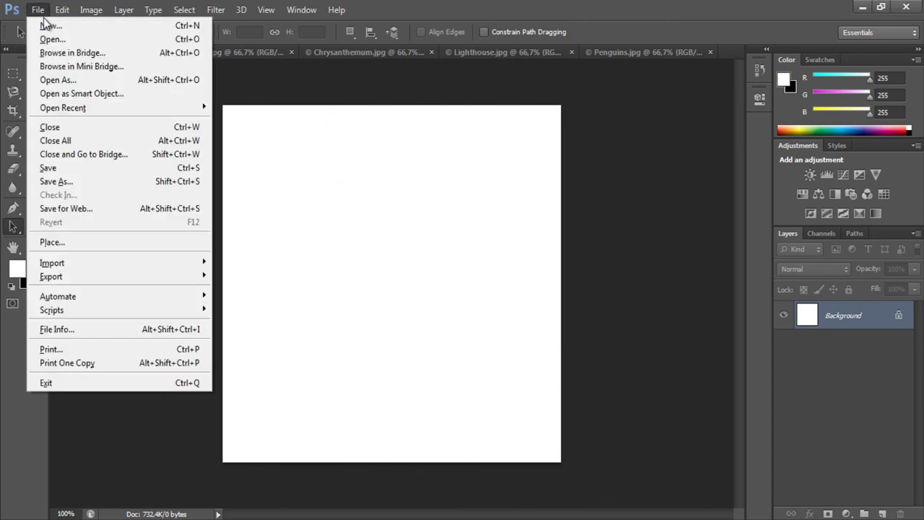
left_click(98, 44)
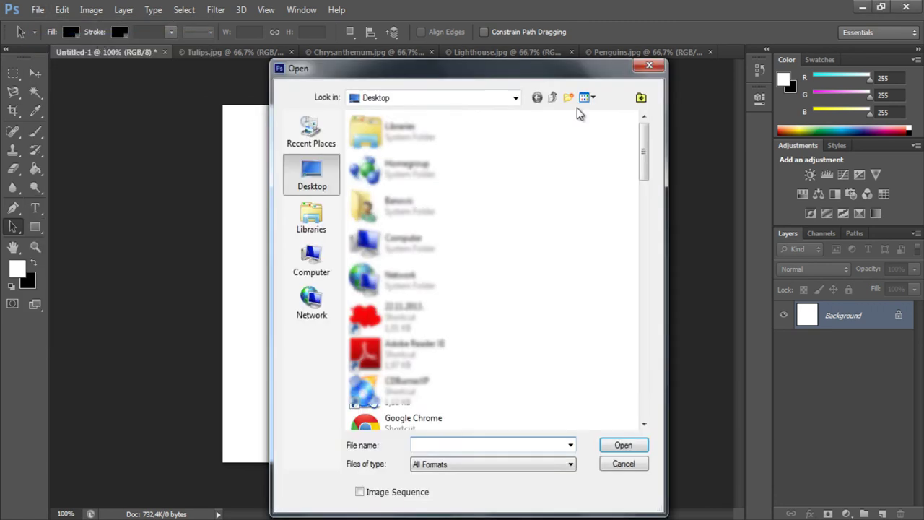
left_click(619, 465)
left_click(40, 10)
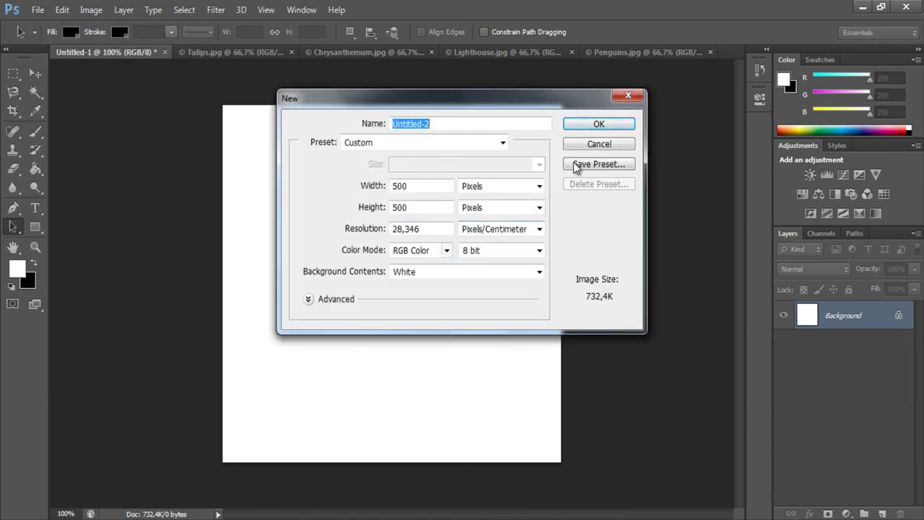
left_click(578, 144)
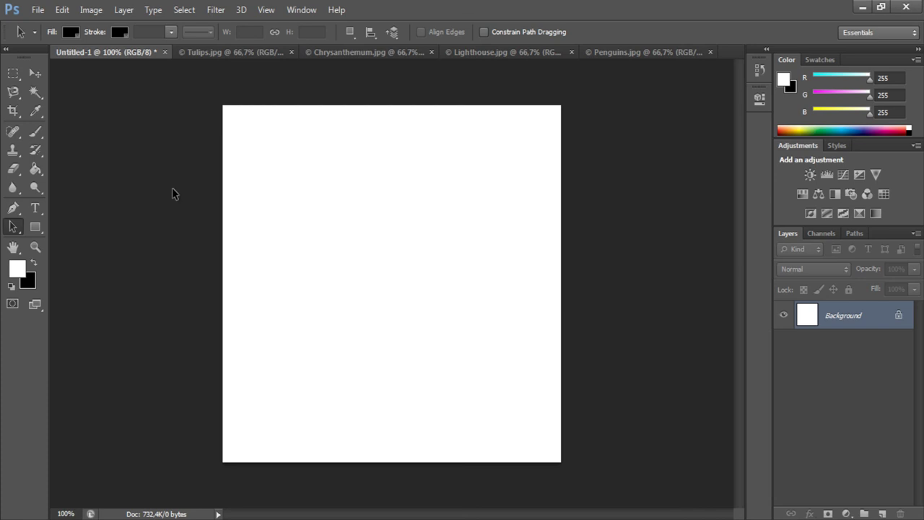
left_click(38, 75)
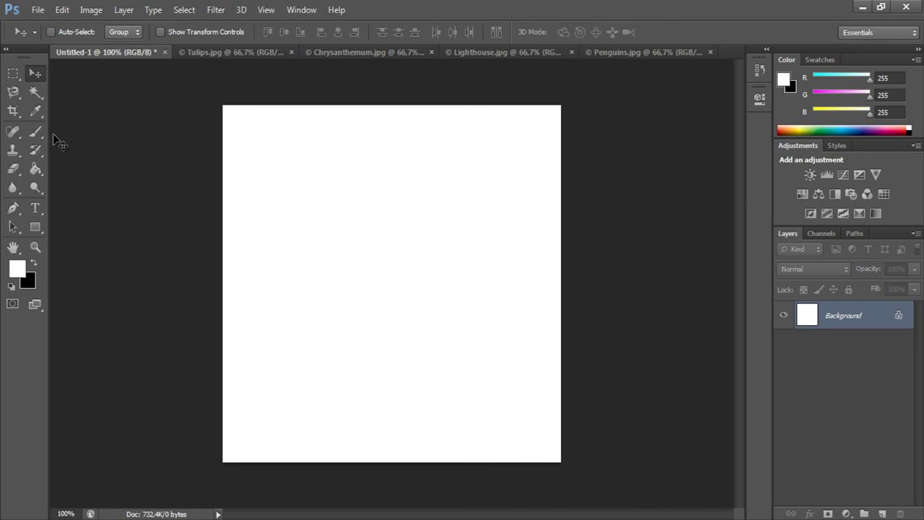
left_click(38, 10)
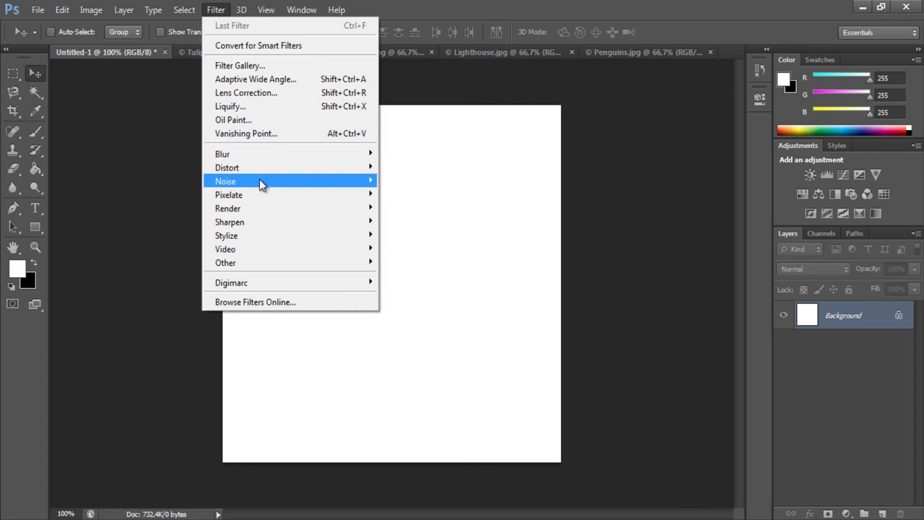
left_click(130, 225)
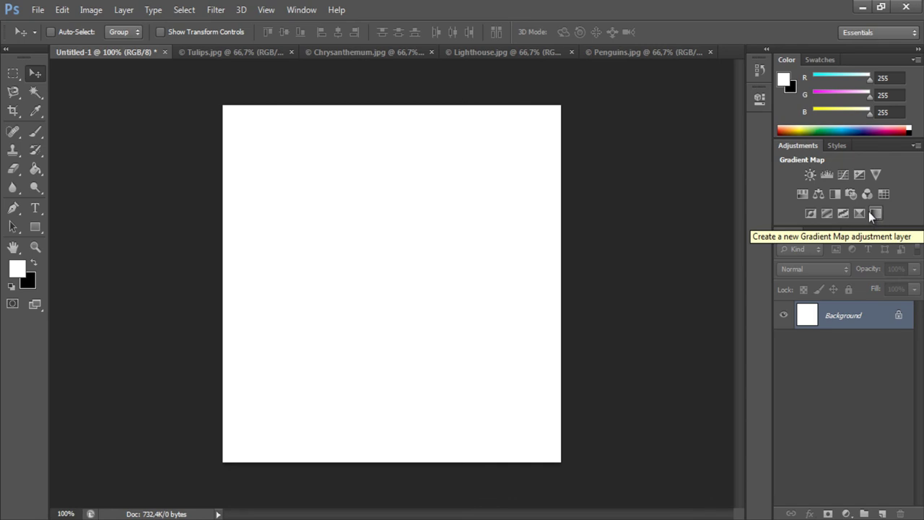
left_click(819, 195)
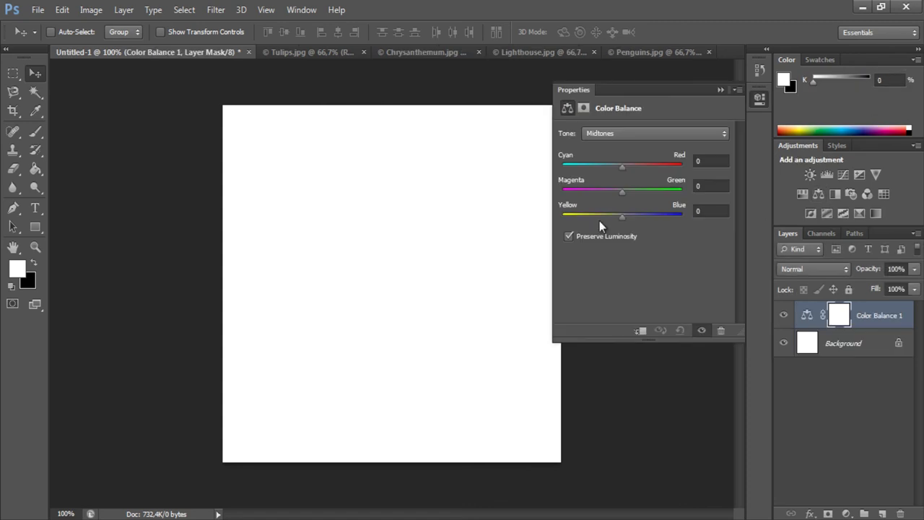
left_click(721, 90)
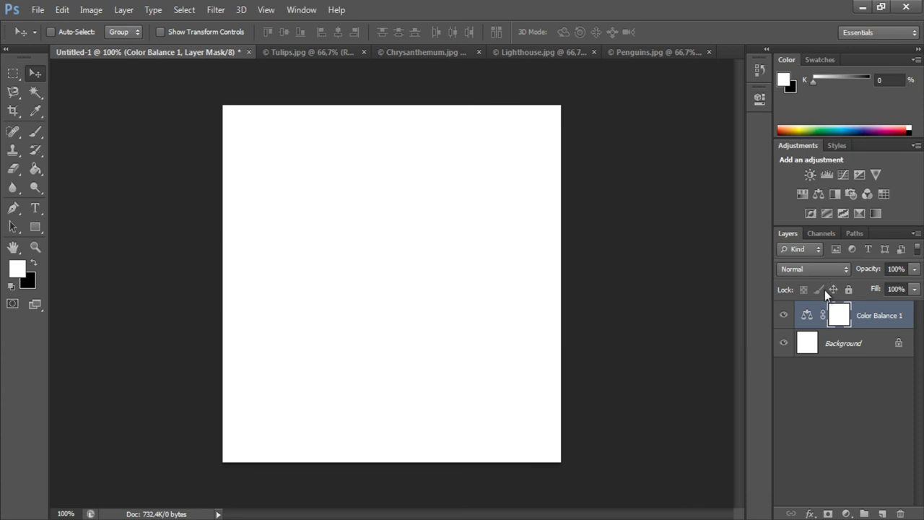
key("ctrl+z")
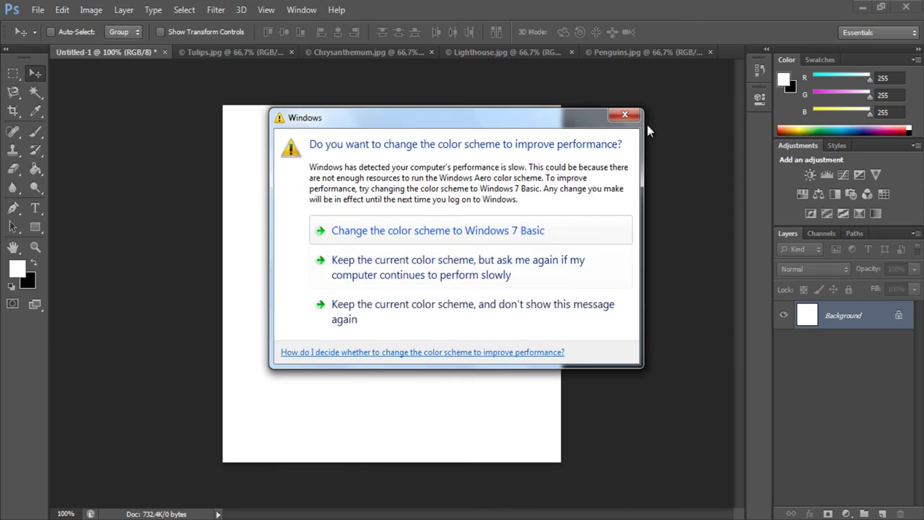
- Dismiss the Windows prompt, try the Pen tool, and open the Marquee shape flyout
left_click(625, 114)
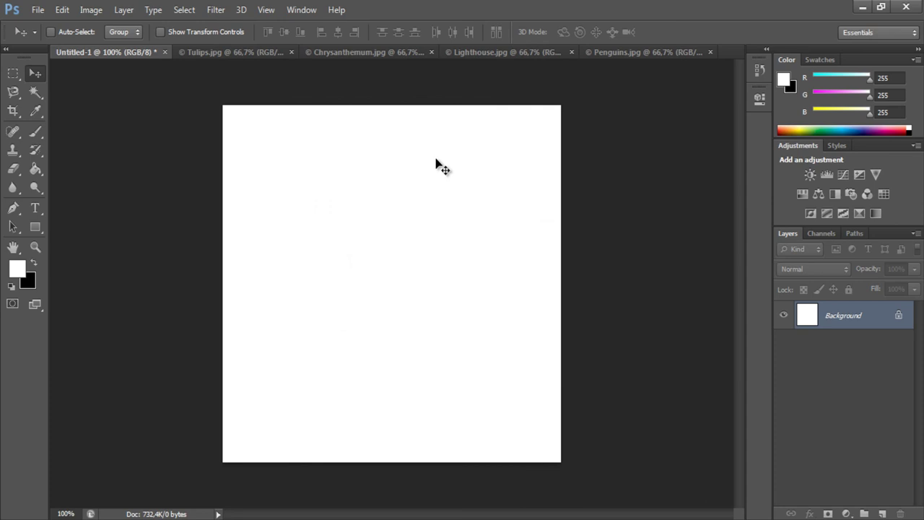
key("p")
left_click(14, 76)
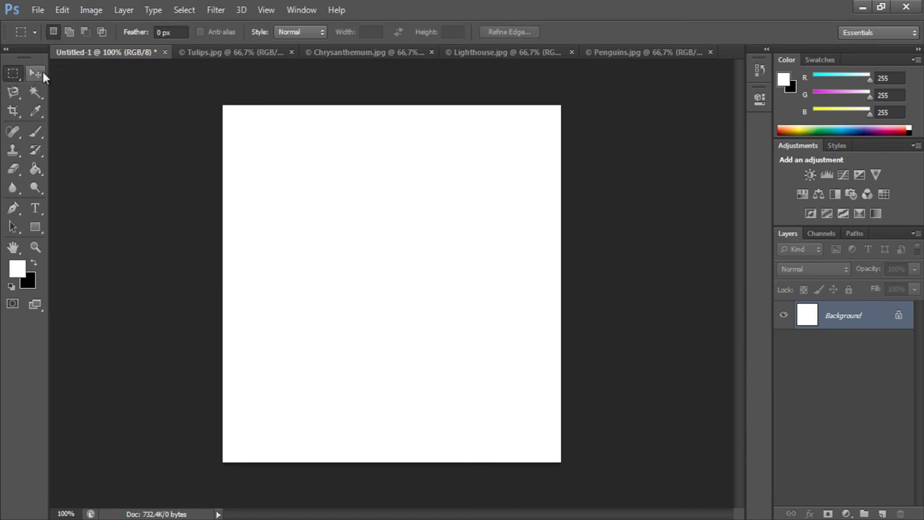
left_click(39, 72)
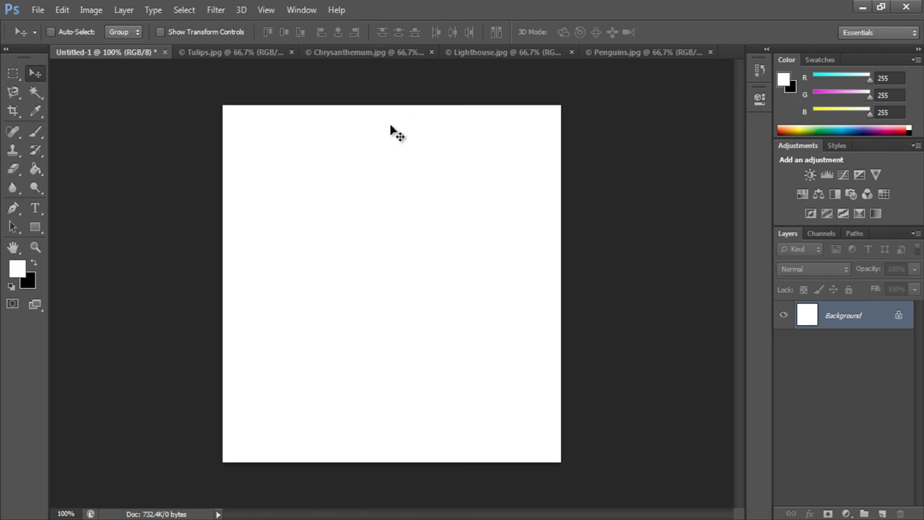
left_click_drag(21, 76, 48, 87)
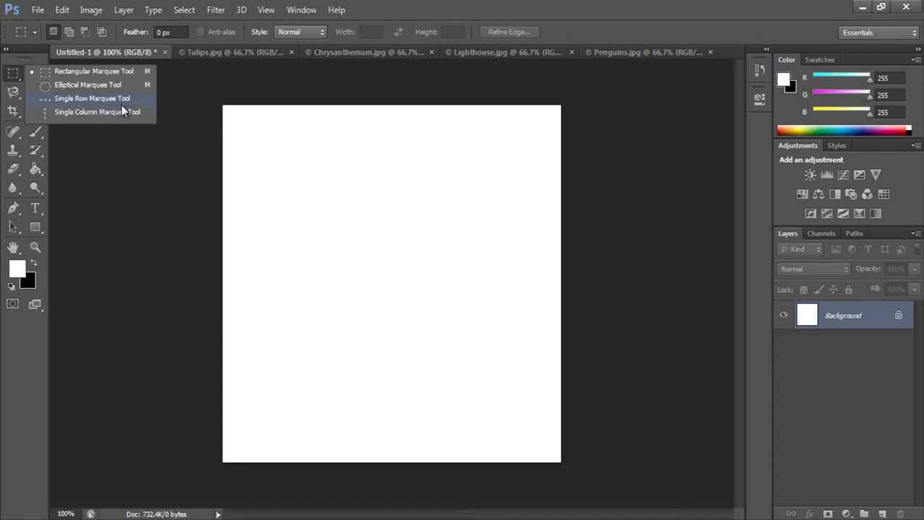
- Drag a 4.764 in square rectangular selection, clear it, and show the lasso variants
left_click(118, 72)
mouse_move(241, 146)
left_mouse_down()
mouse_move(388, 267)
mouse_move(408, 255)
mouse_move(472, 316)
mouse_move(390, 276)
mouse_move(418, 298)
left_mouse_up()
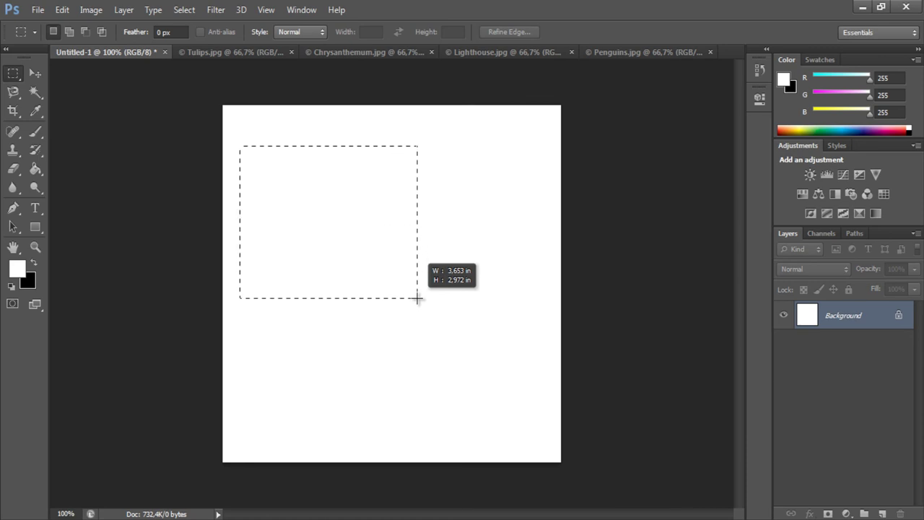
mouse_move(417, 298)
left_mouse_down()
mouse_move(505, 382)
mouse_move(423, 326)
mouse_move(467, 382)
mouse_move(406, 326)
mouse_move(468, 355)
mouse_move(504, 398)
mouse_move(460, 355)
mouse_move(499, 375)
mouse_move(455, 315)
mouse_move(489, 326)
mouse_move(517, 349)
left_mouse_up()
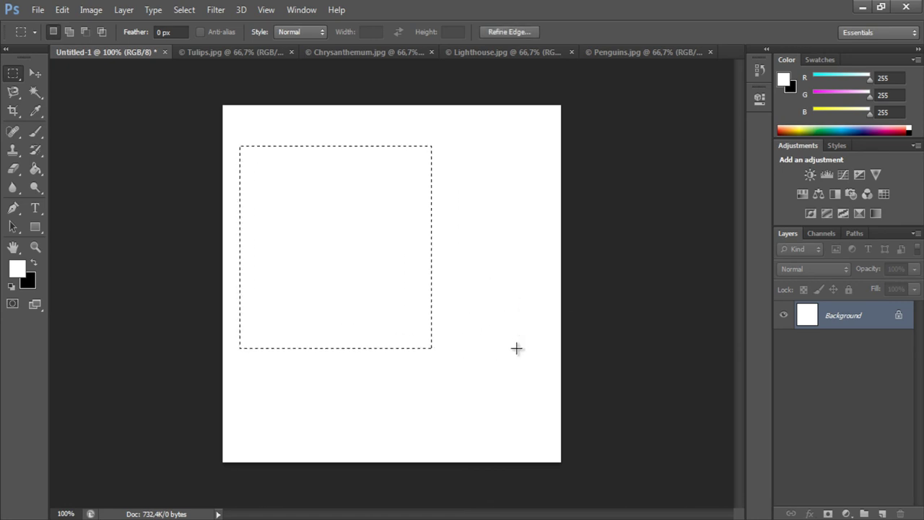
left_click(256, 226)
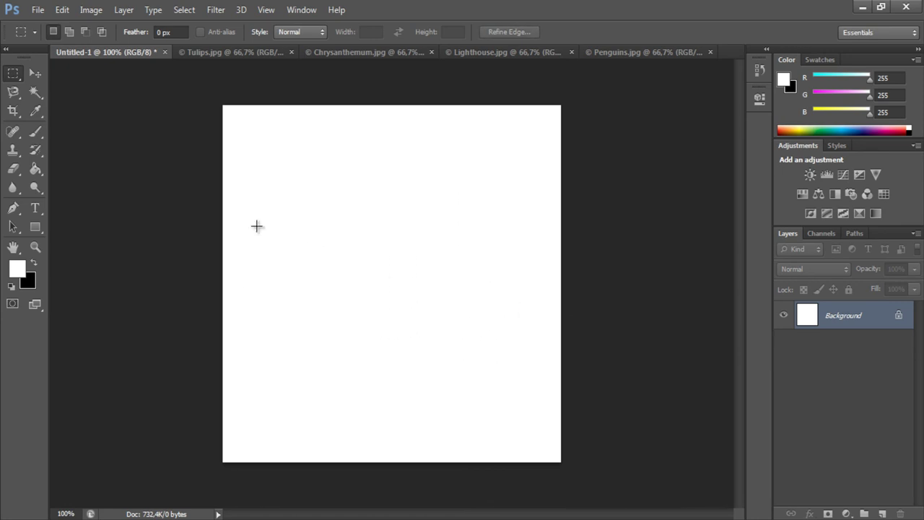
left_click_drag(13, 91, 59, 105)
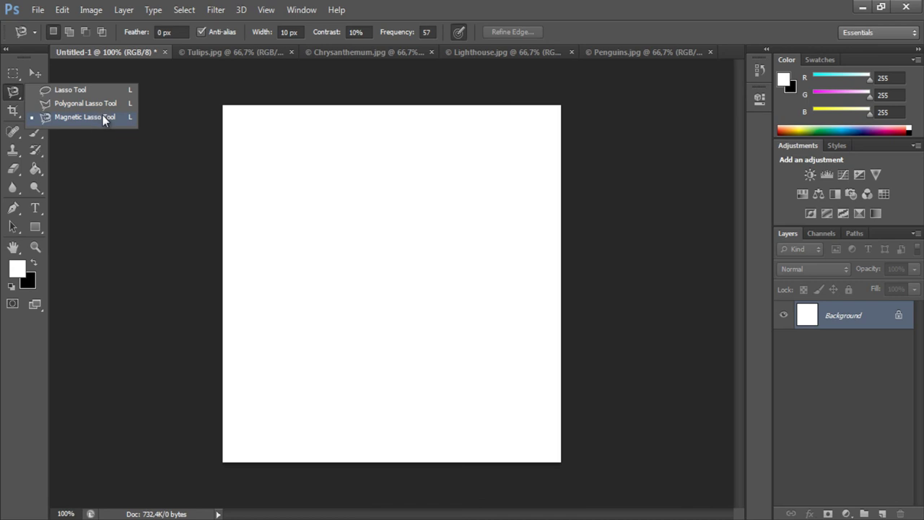
- Trace and close a Magnetic Lasso selection, deselect it, and show the Magic Wand options
left_click(102, 117)
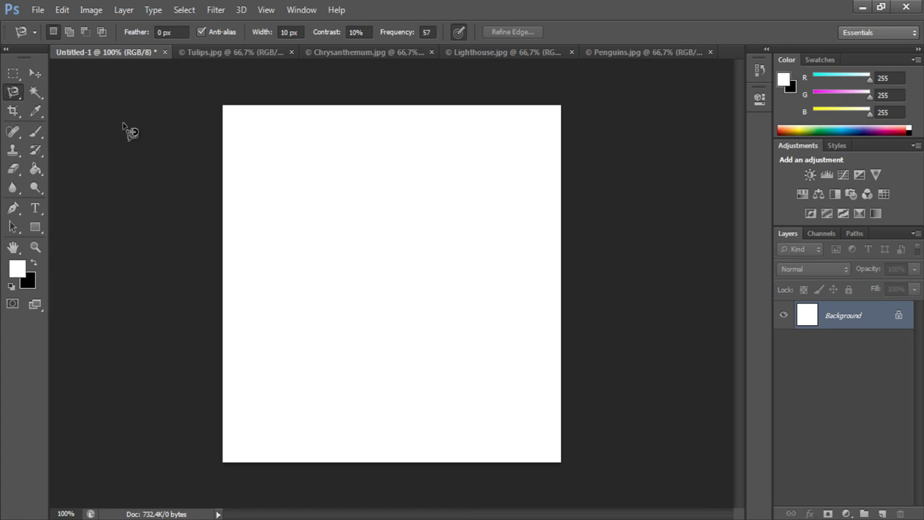
left_click(289, 230)
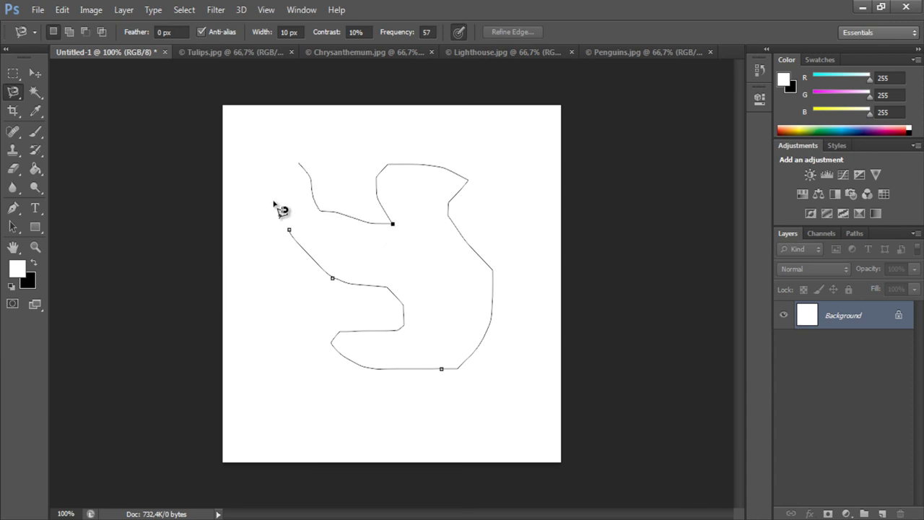
left_click(289, 230)
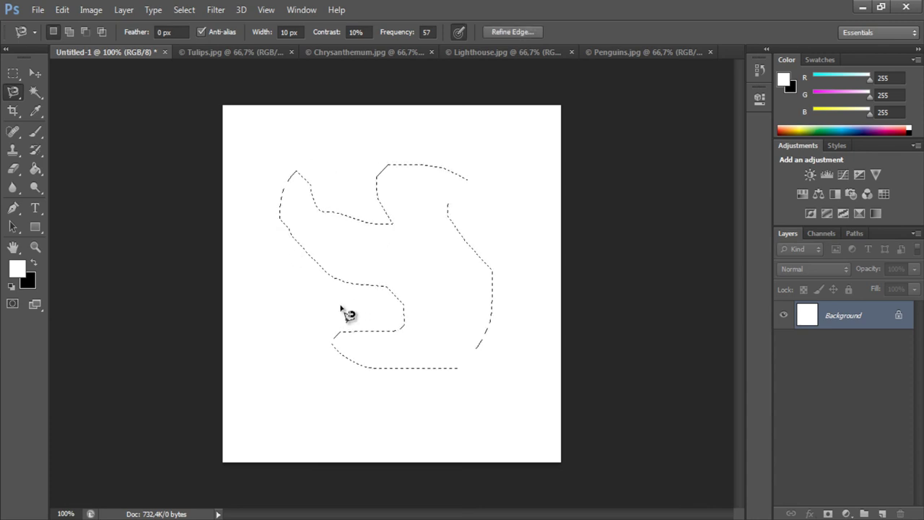
key("ctrl+d")
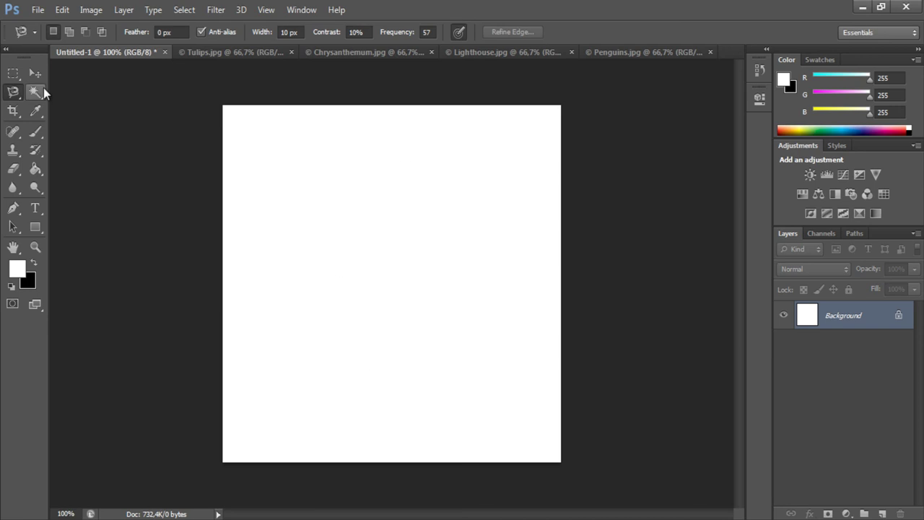
left_click(40, 90)
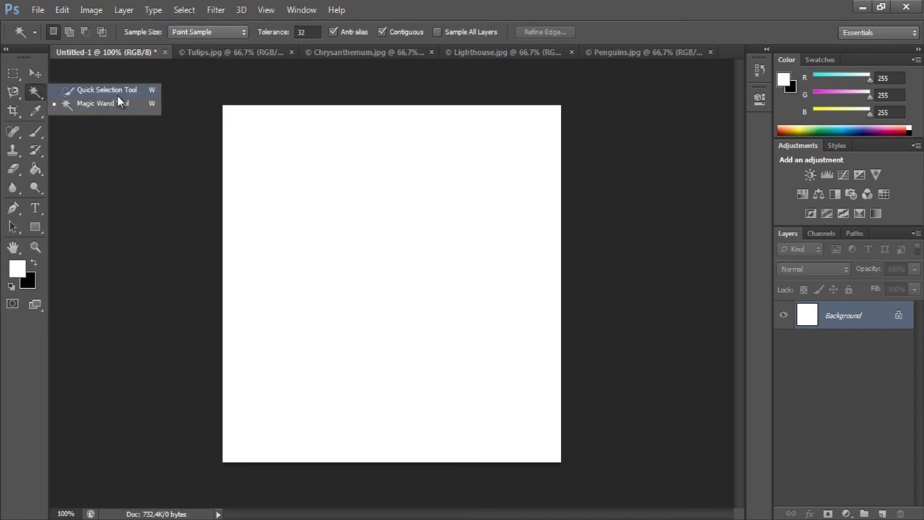
- Try the Quick Selection Tool, then return to the Magic Wand Tool from its flyout
left_click(108, 90)
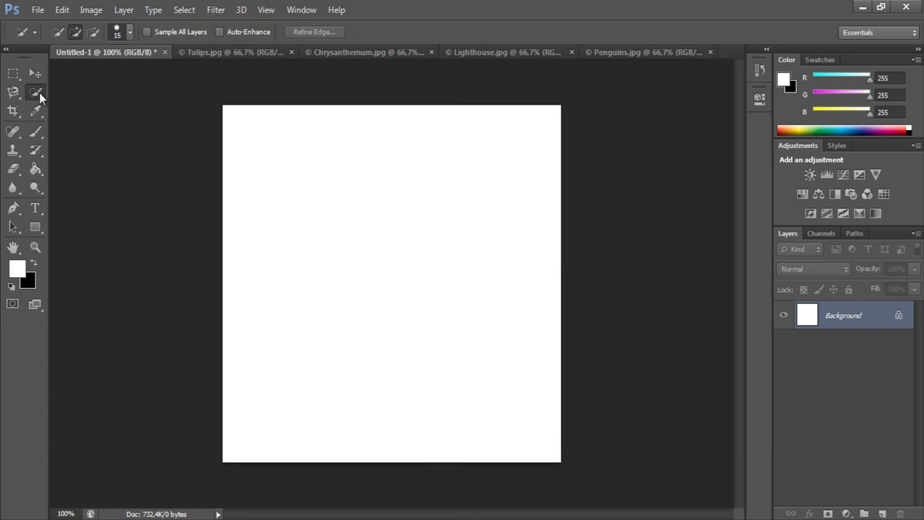
left_click(39, 93)
left_click(63, 105)
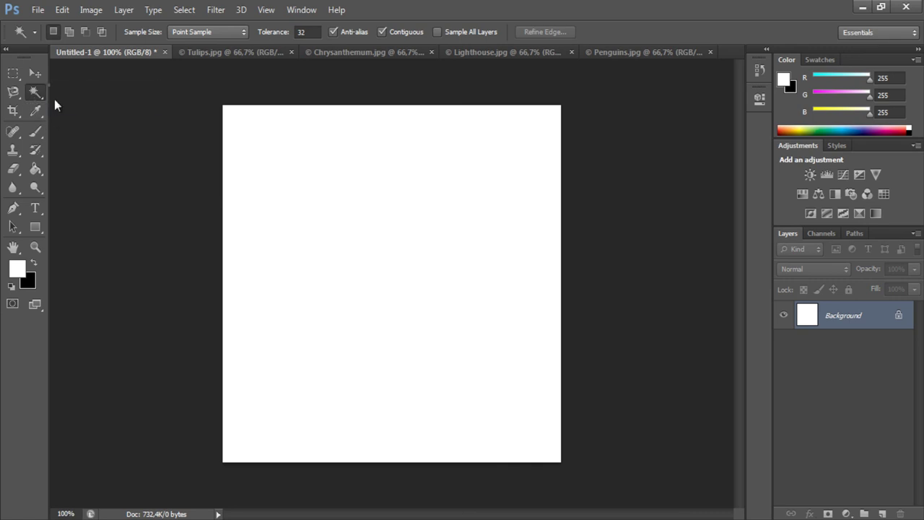
right_click(40, 96)
left_click(68, 105)
- Magic Wand the Tulips.jpg flowers and the Lighthouse rock island, deselecting each time
left_click(216, 52)
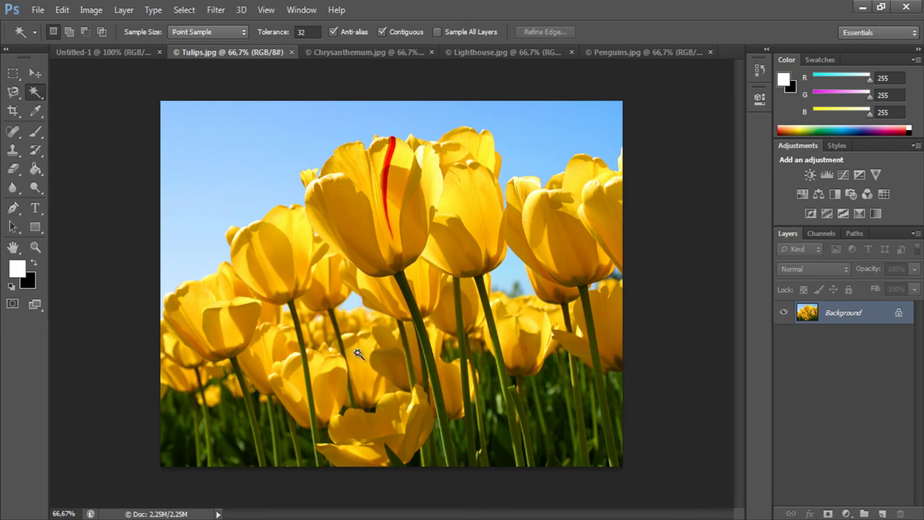
left_click(243, 314)
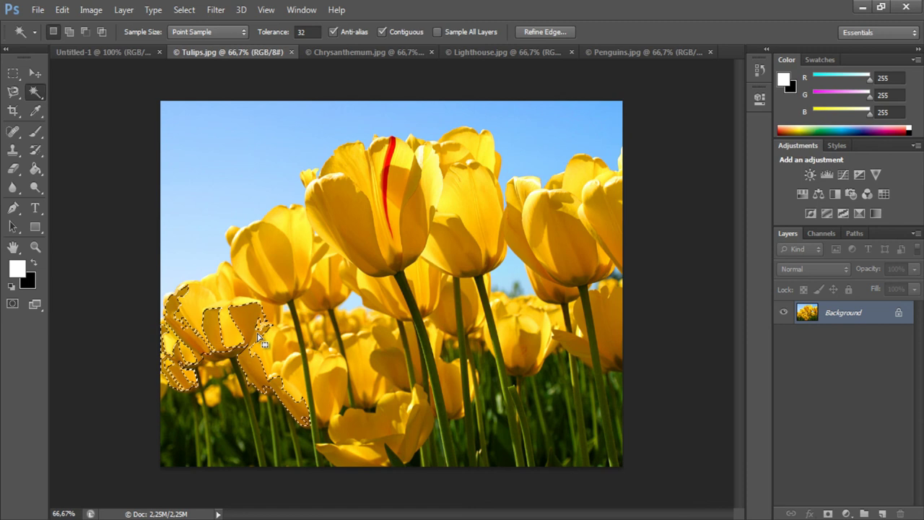
key("ctrl+d")
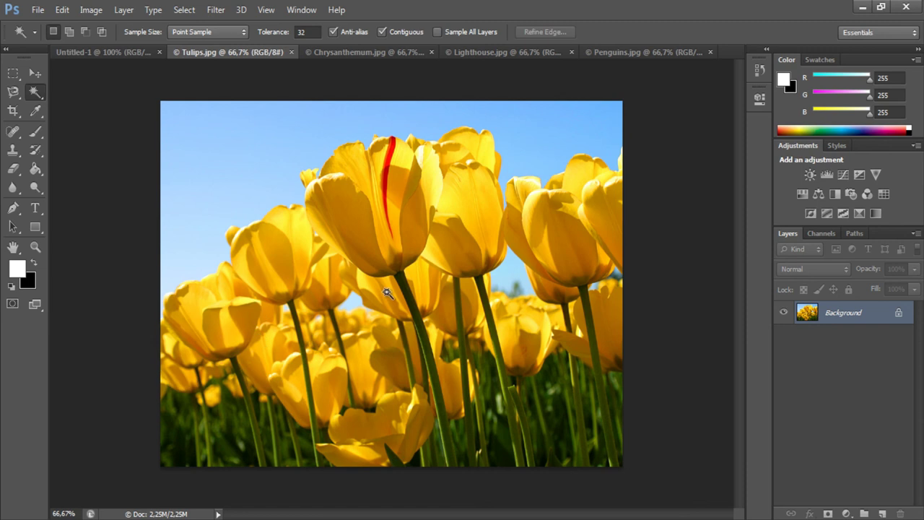
left_click(371, 55)
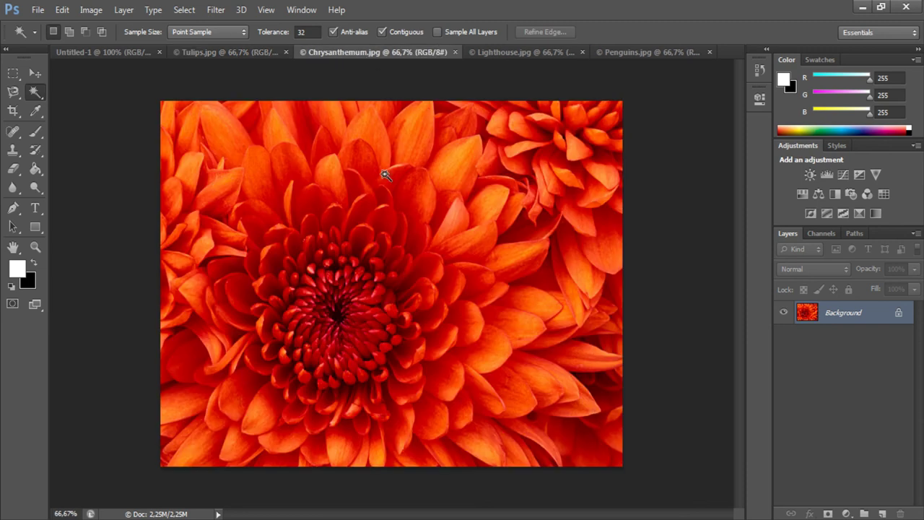
left_click(508, 55)
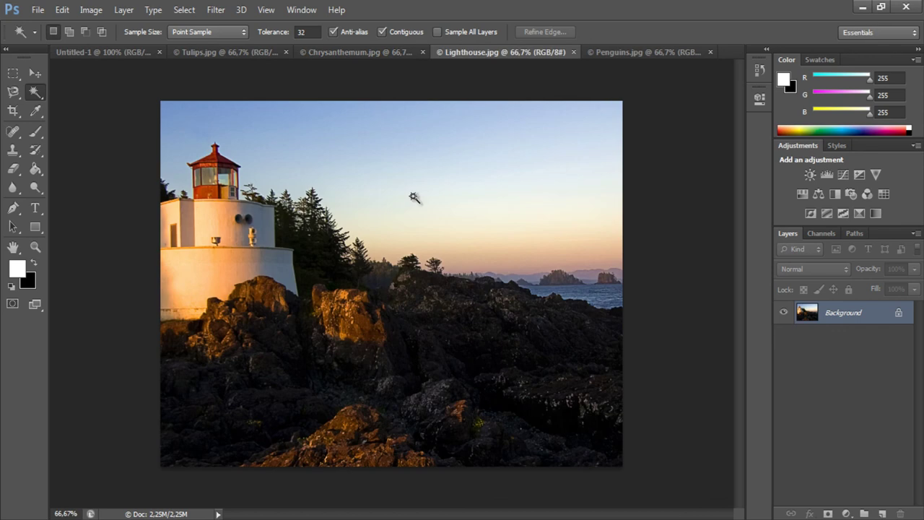
left_click(553, 280)
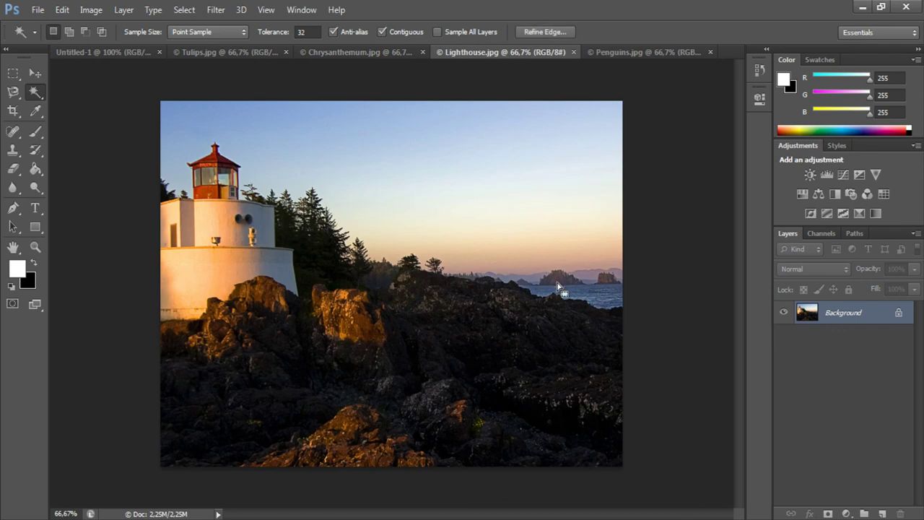
key("ctrl+d")
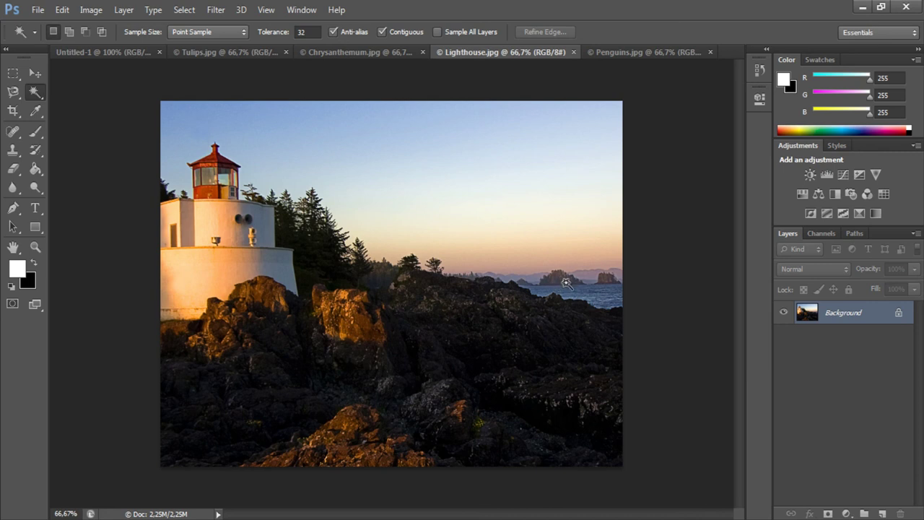
- Select the small rock islet, zoom in, extend it along the waterline, then deselect
left_click(610, 282)
scroll(634, 295, "up", 3)
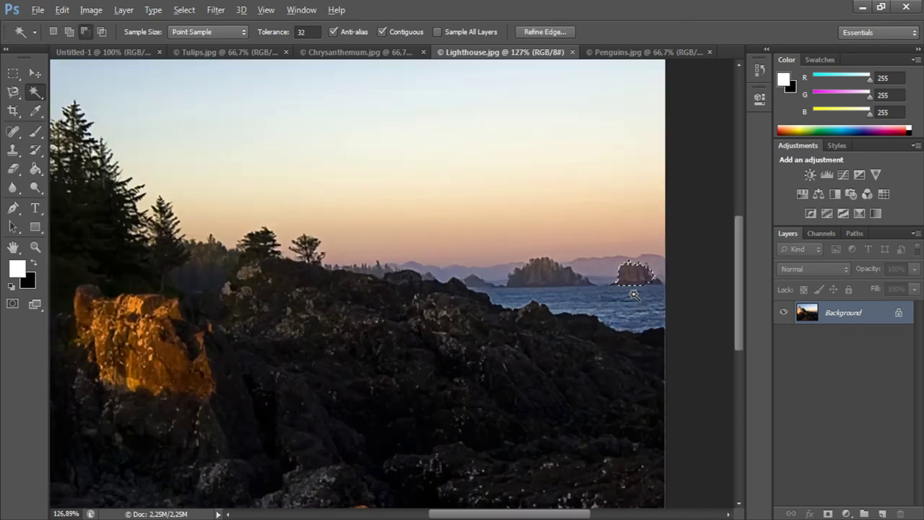
scroll(633, 295, "up", 1)
scroll(629, 293, "up", 1)
scroll(621, 290, "up", 1)
scroll(612, 288, "up", 1)
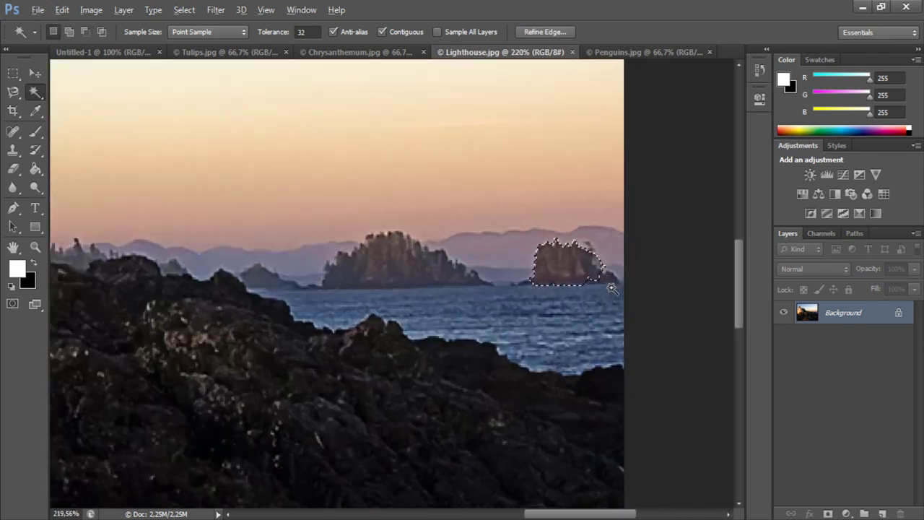
scroll(611, 288, "up", 1)
scroll(612, 283, "up", 1)
scroll(612, 278, "up", 2)
scroll(612, 271, "up", 1)
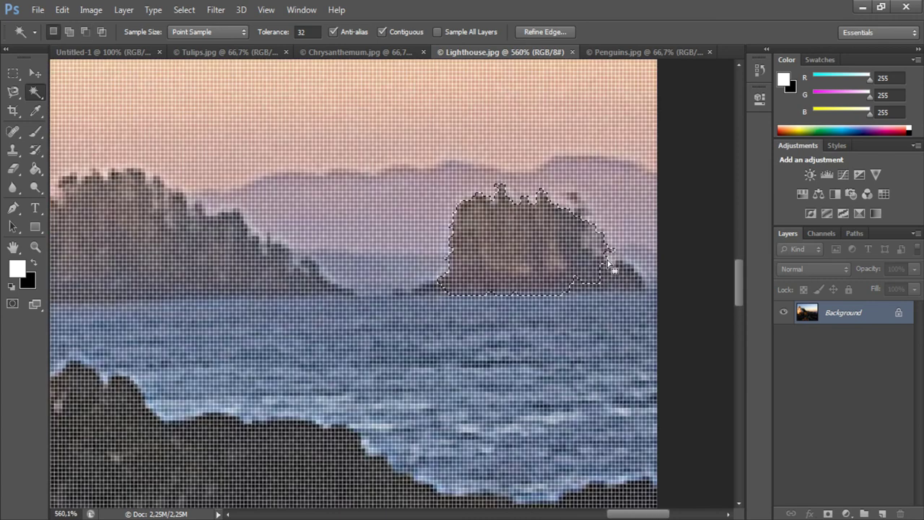
scroll(612, 268, "down", 2)
scroll(609, 249, "down", 1)
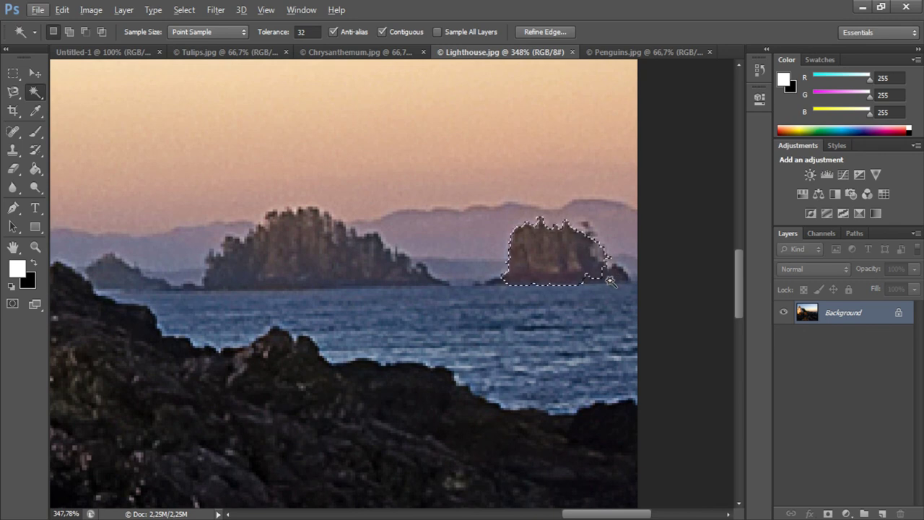
left_click(584, 287, "shift")
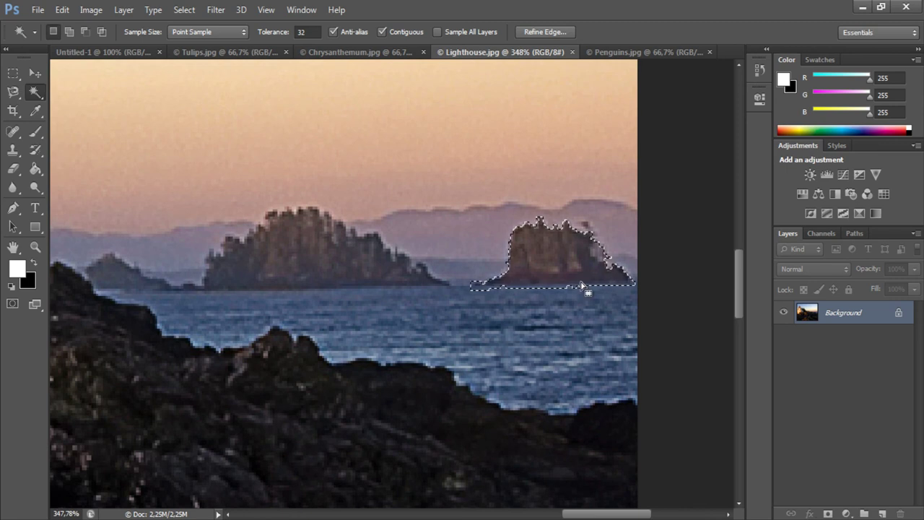
scroll(578, 287, "down", 1)
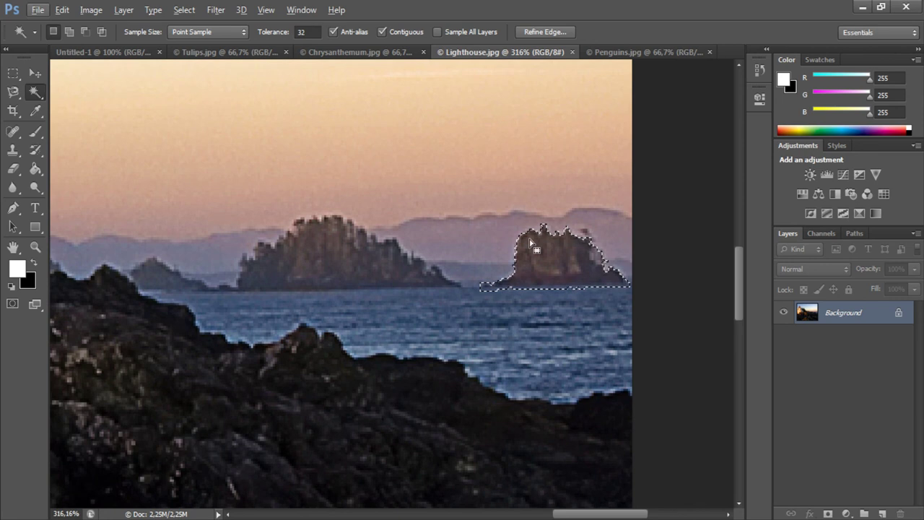
scroll(532, 289, "down", 1)
scroll(533, 289, "down", 1)
scroll(491, 298, "down", 2)
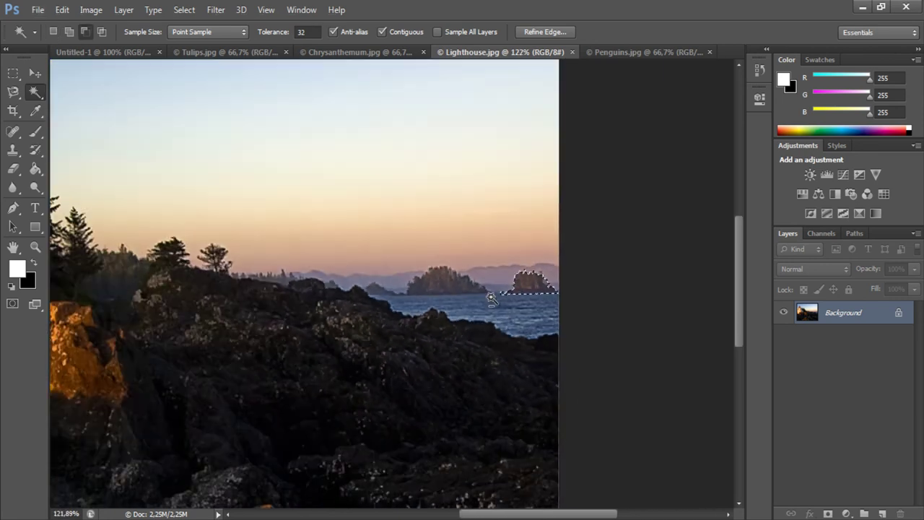
scroll(491, 298, "down", 1)
scroll(477, 289, "down", 1)
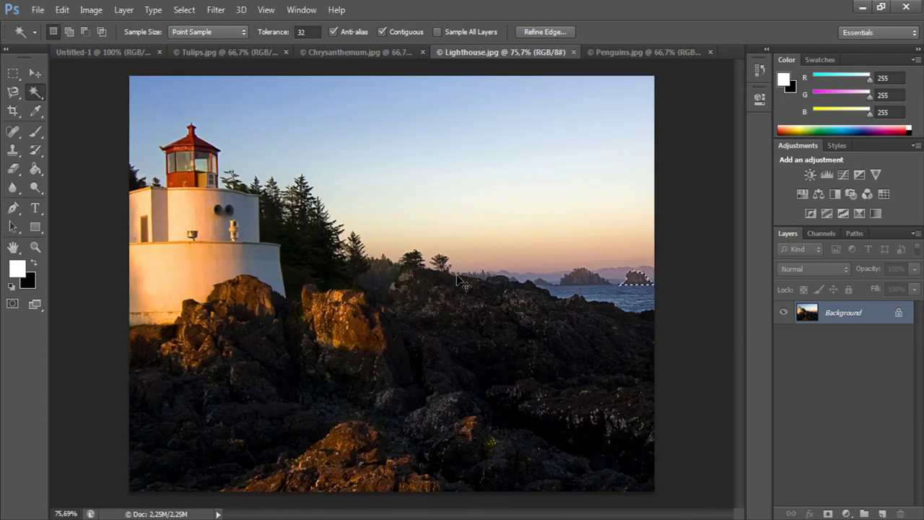
key("ctrl+d")
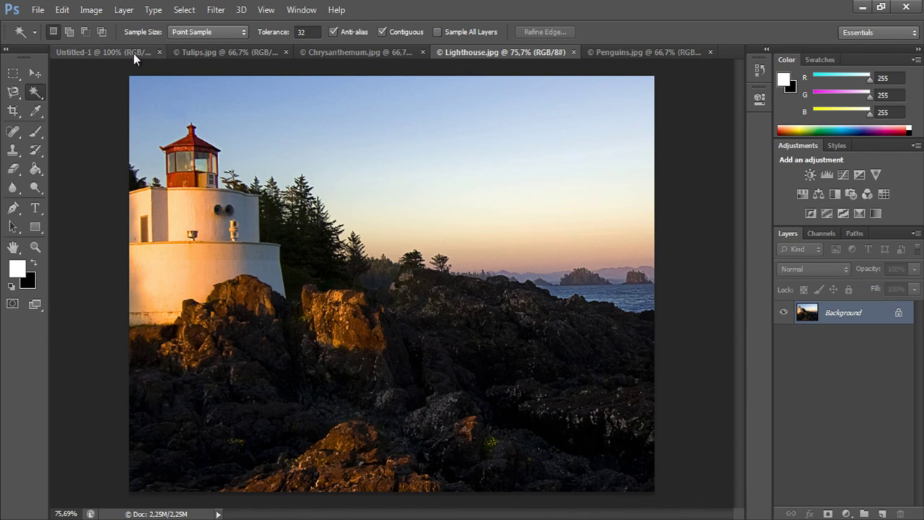
- Bring Untitled-1 forward and choose the Note Tool from the Eyedropper group
left_click(134, 53)
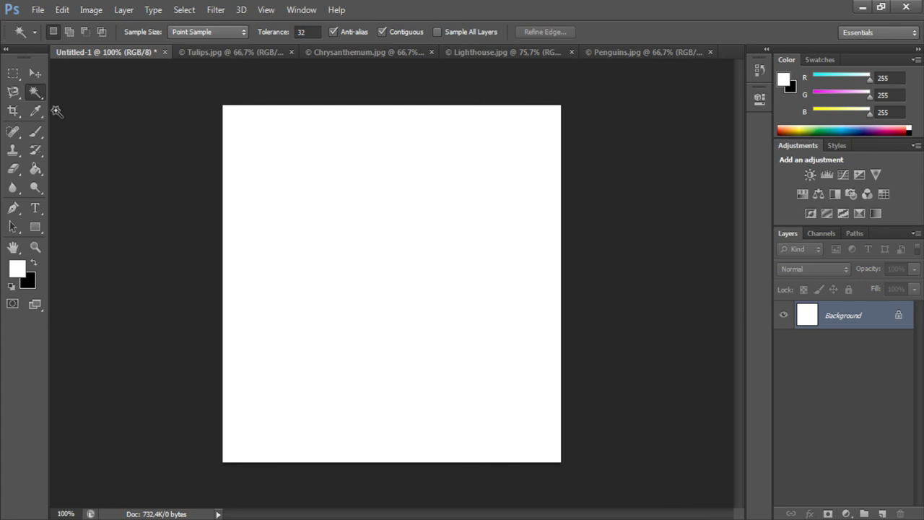
left_click(13, 111)
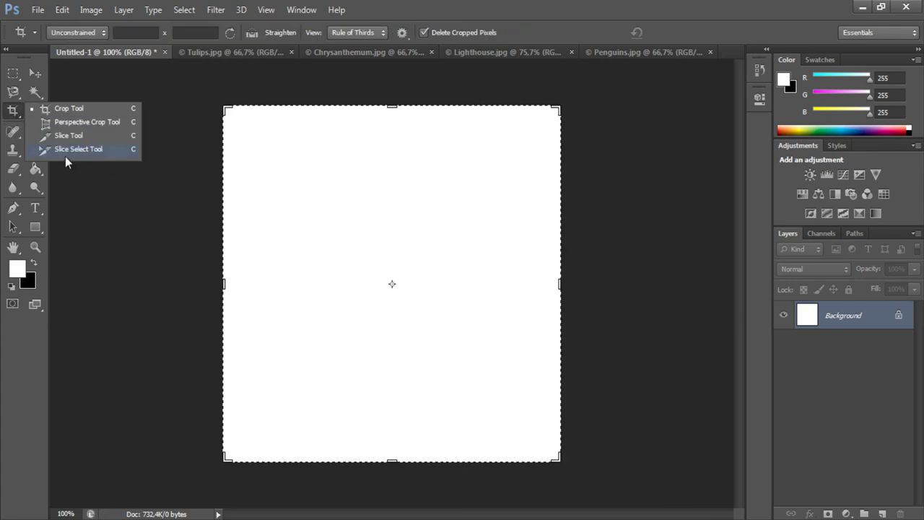
left_click(13, 111)
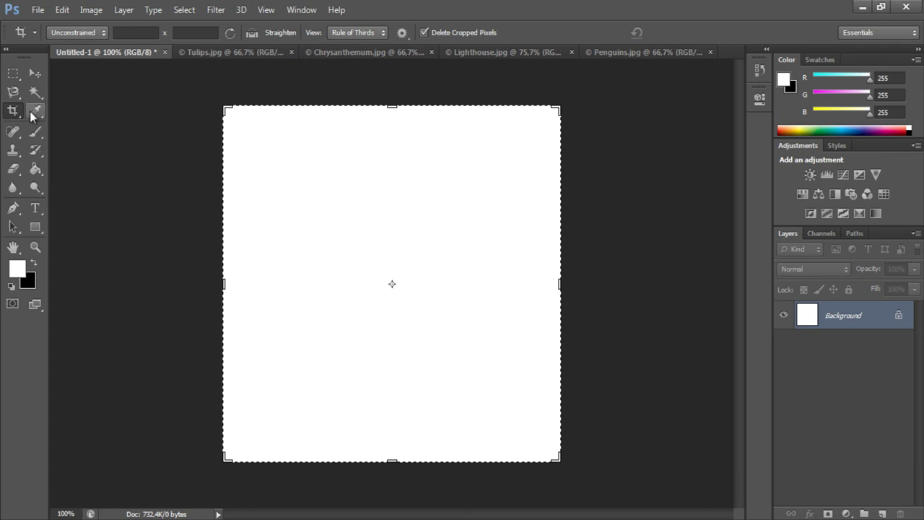
left_click(37, 114)
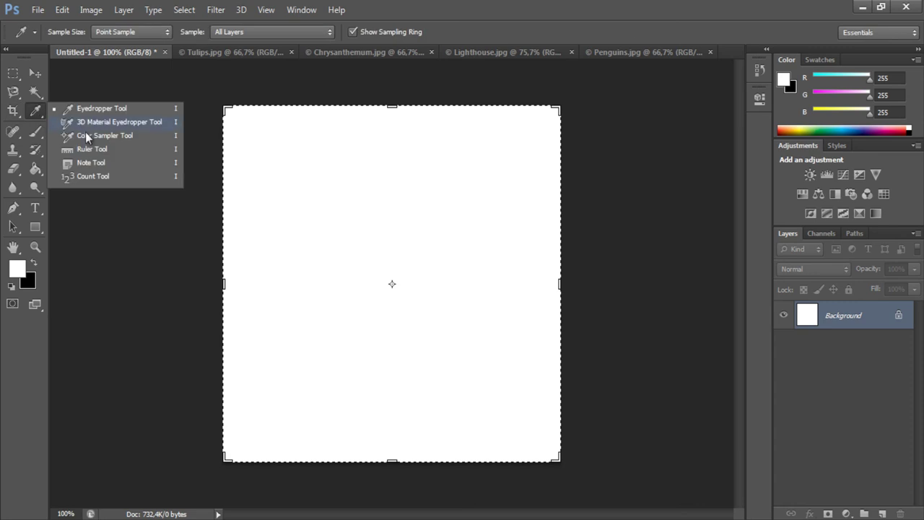
left_click(92, 162)
- Place three notes: top-left, near centre with text 'dsa', and beside the canvas
left_click(251, 192)
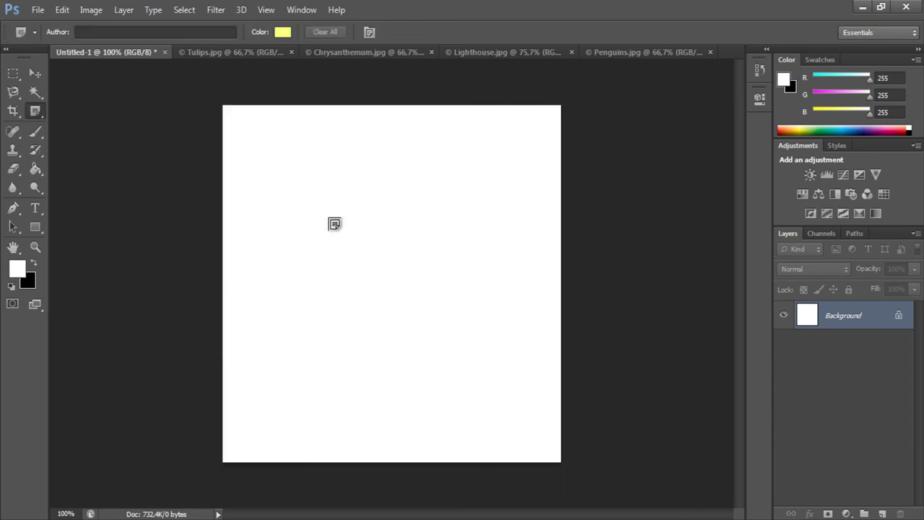
left_click(354, 229)
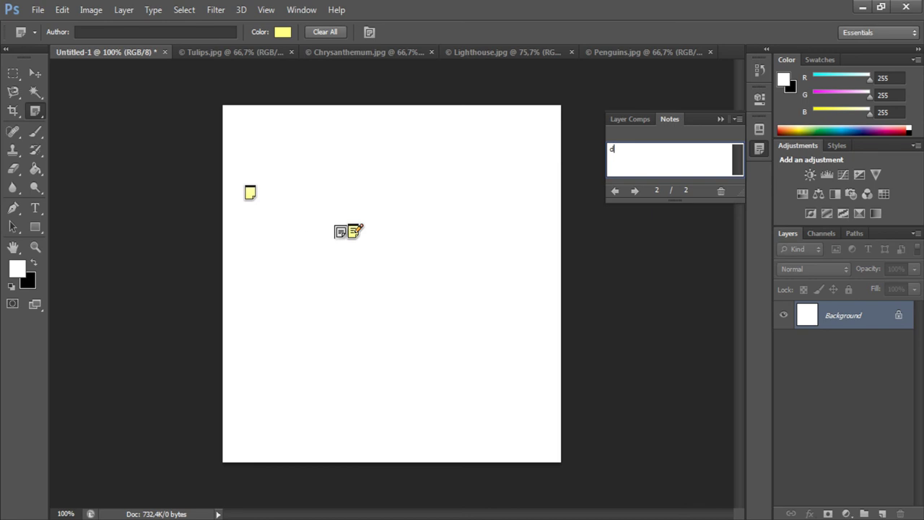
type("dsa")
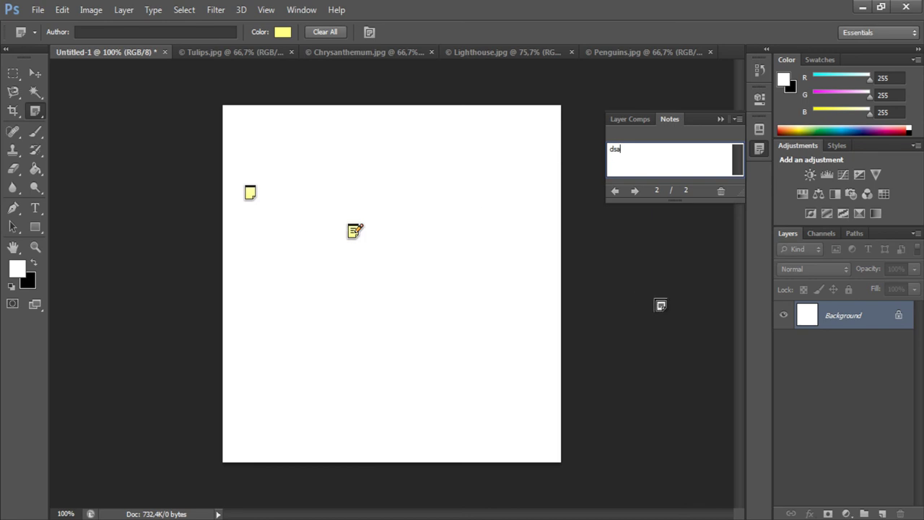
left_click(661, 307)
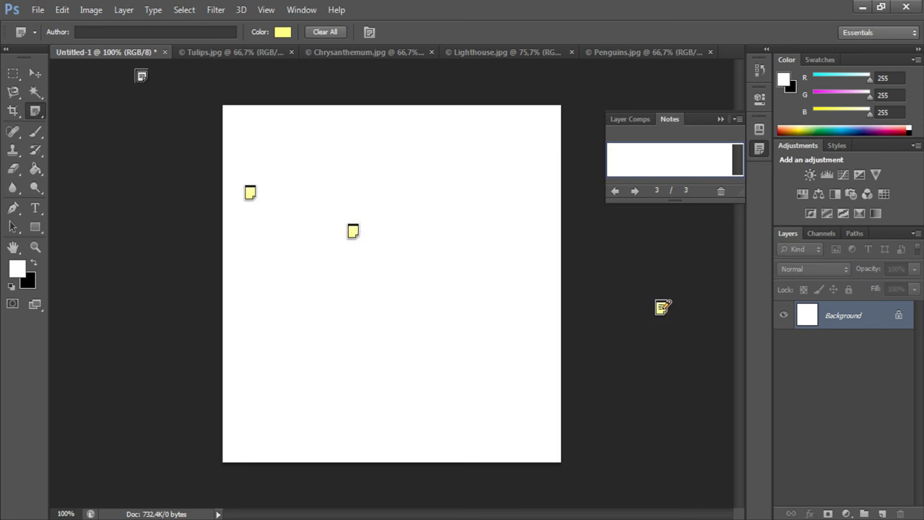
left_click(35, 72)
- Switch to the Move tool, inspect the first two notes, and open the History panel
left_click(44, 118)
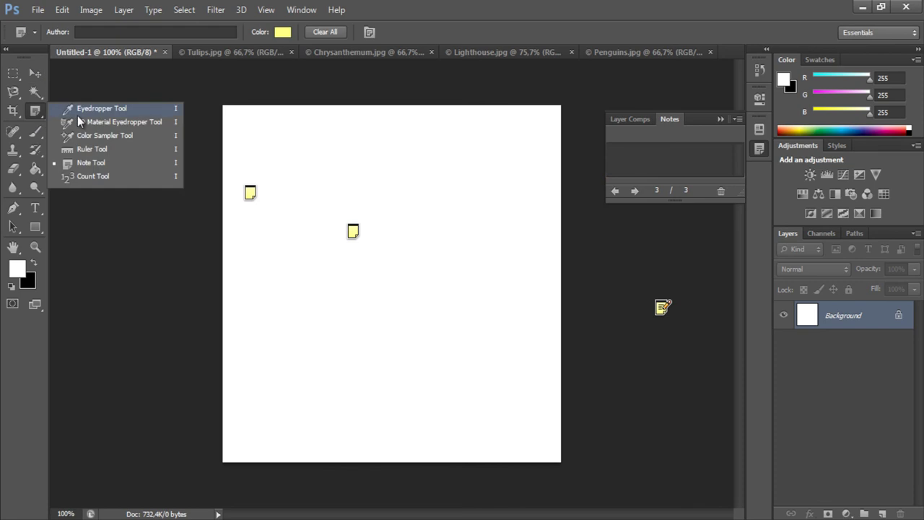
left_click(134, 163)
left_click(35, 73)
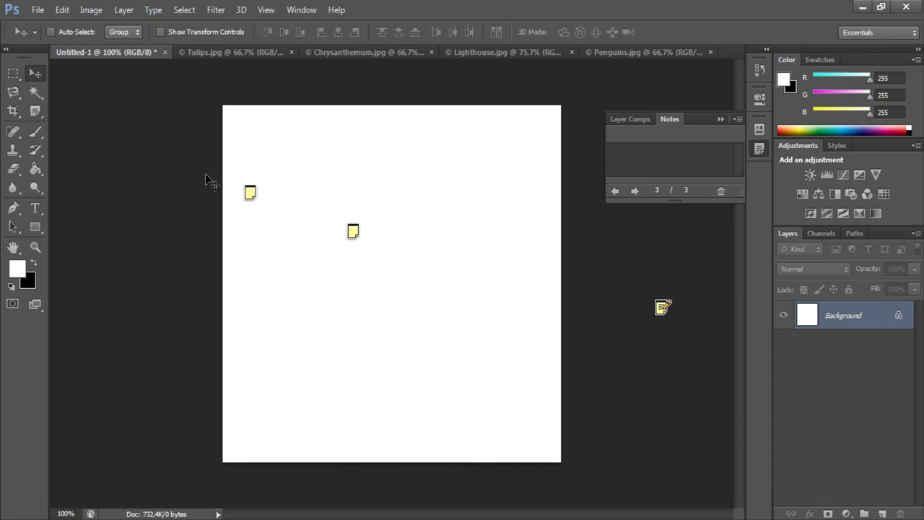
left_click(250, 192)
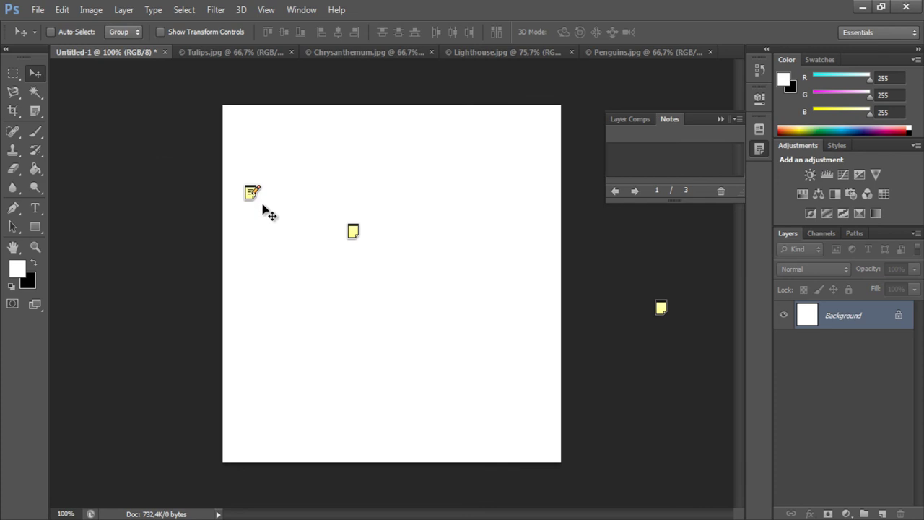
left_click(353, 231)
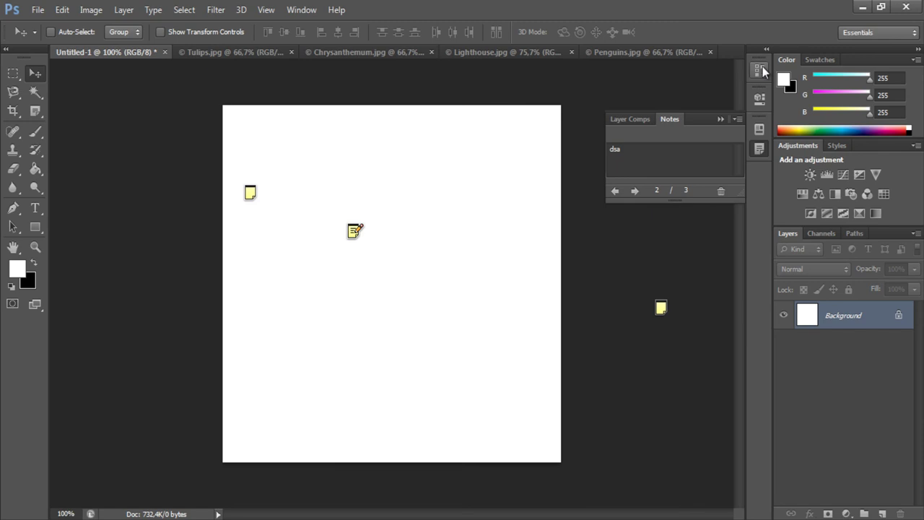
left_click(759, 70)
- Revert History to the last deselect, removing the notes, then choose the Eyedropper Tool
left_click(694, 88)
scroll(697, 90, "up", 2)
left_click(704, 109)
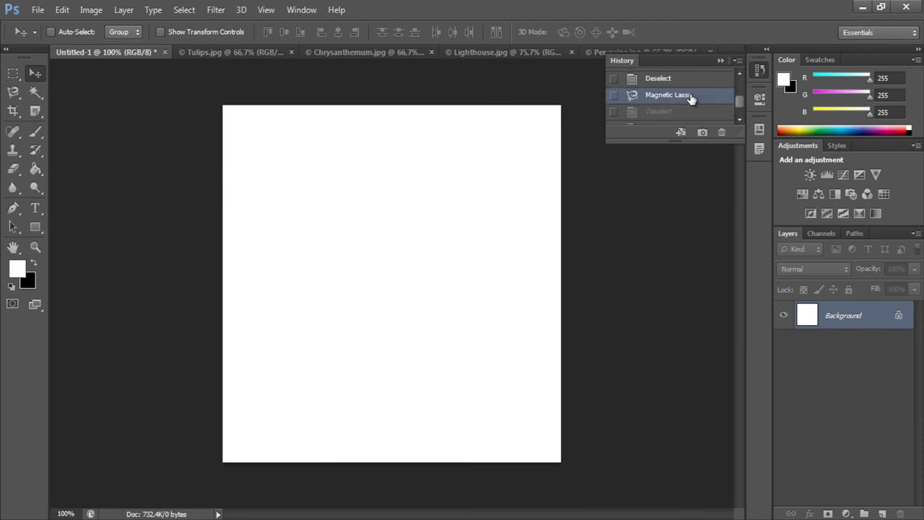
left_click(689, 114)
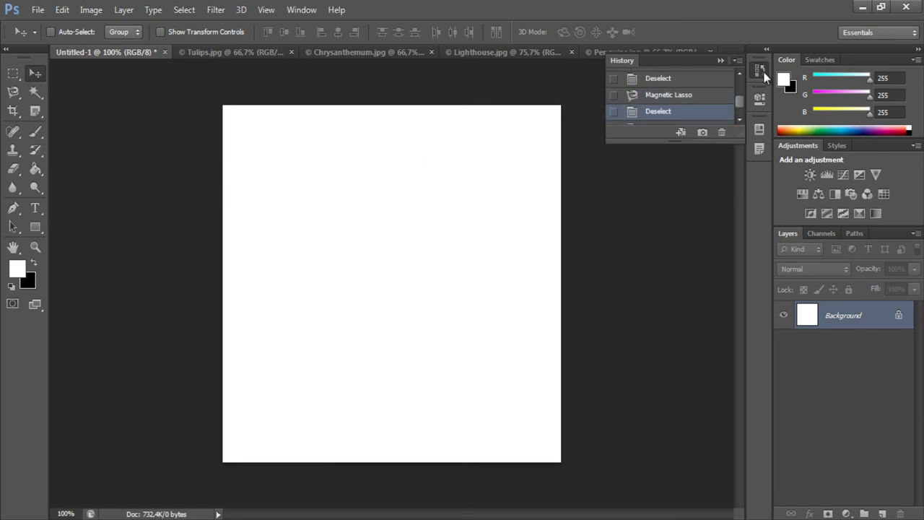
left_click(759, 70)
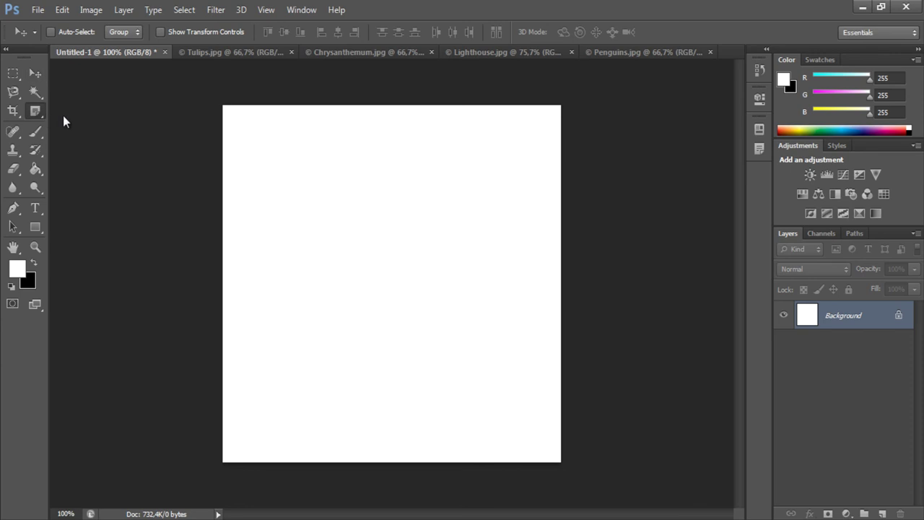
right_click(35, 110)
left_click(78, 107)
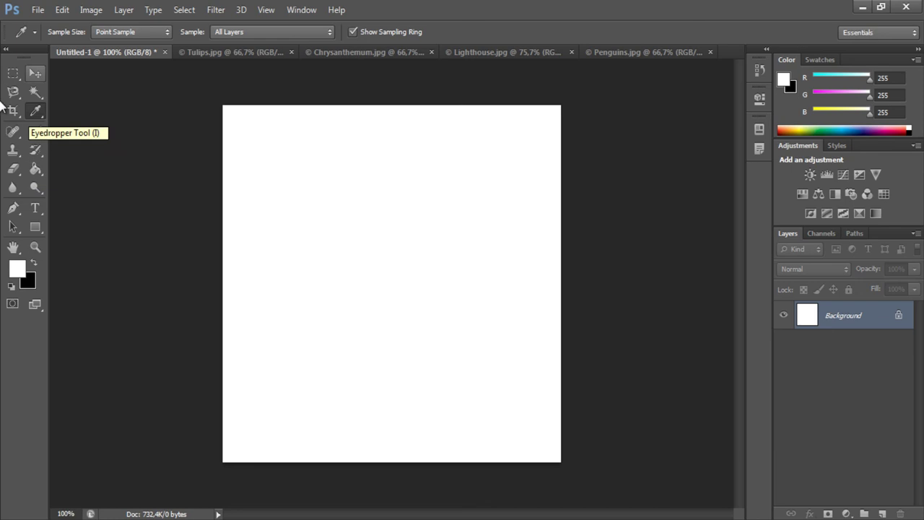
- Try the Healing Brush and Spot Healing Brush, then open the painting tools flyout
left_click(16, 137)
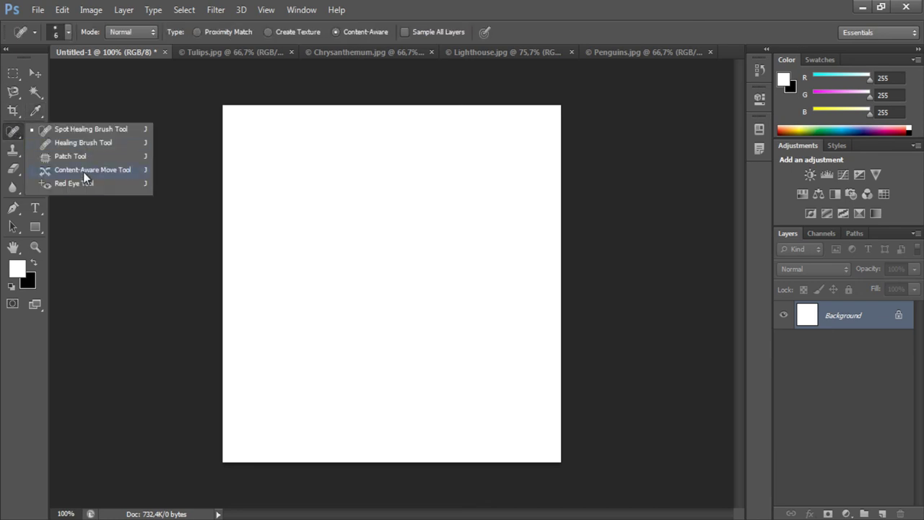
left_click(83, 143)
left_click(13, 133)
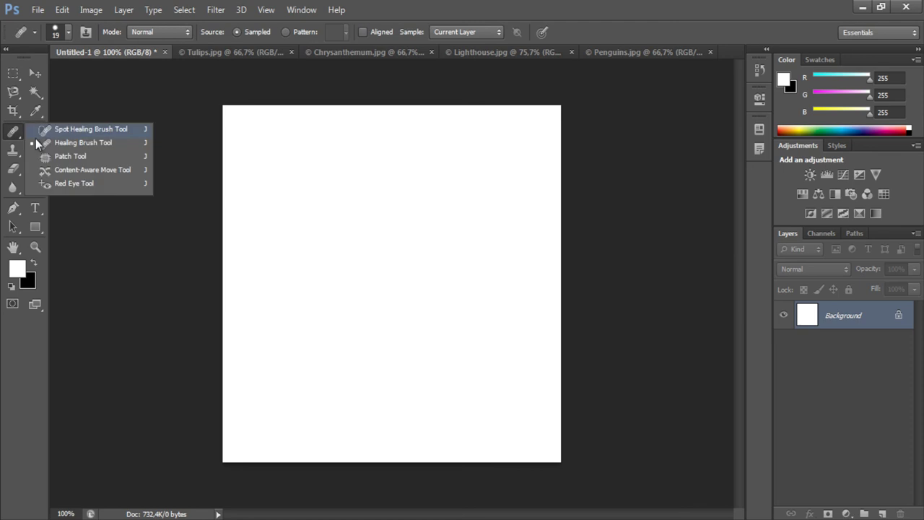
left_click(48, 133)
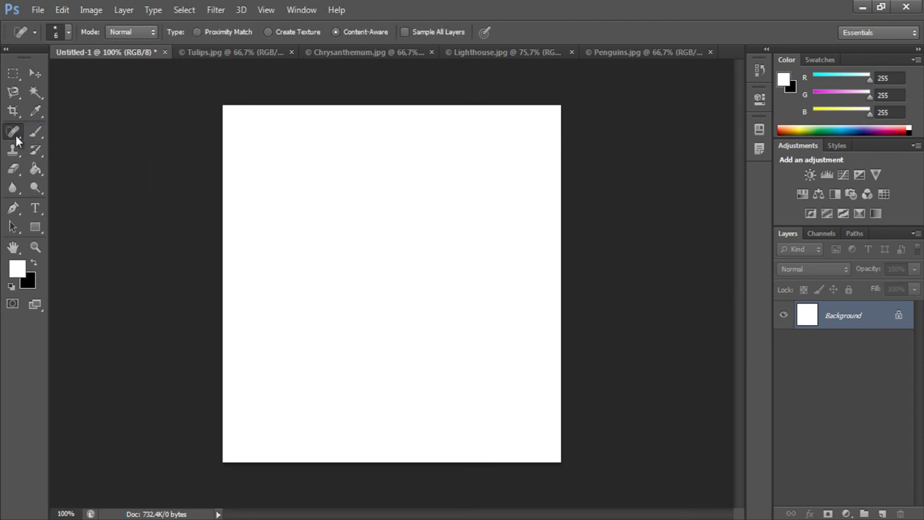
left_click(34, 133)
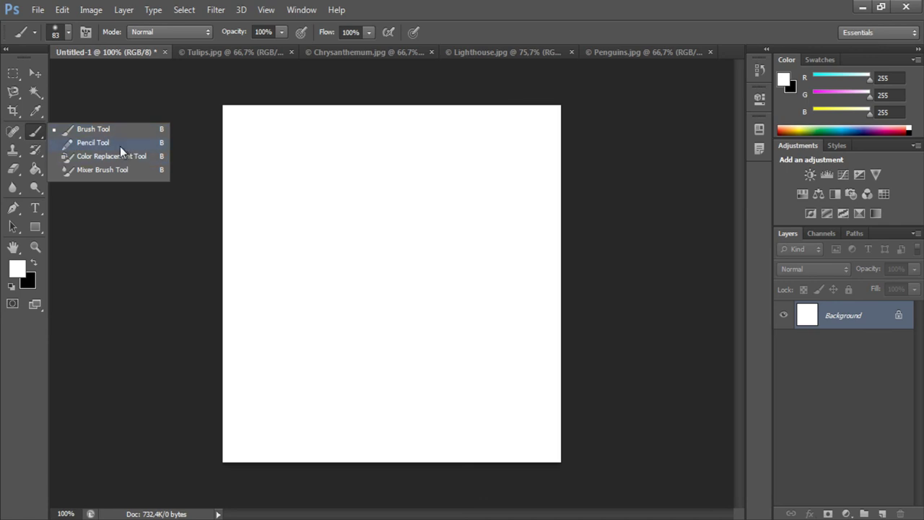
- Give the Brush a hard round 14 px tip and swap colours so black is foreground
left_click(101, 130)
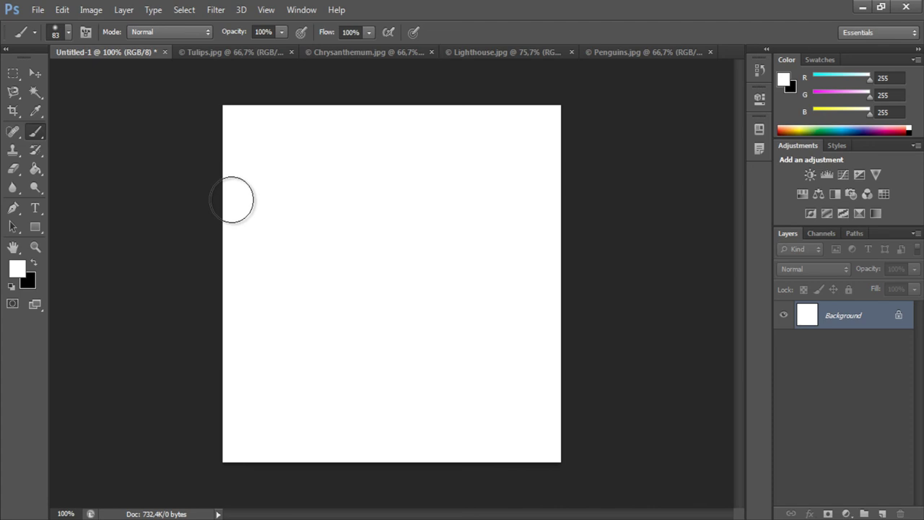
left_click_drag(289, 199, 278, 206)
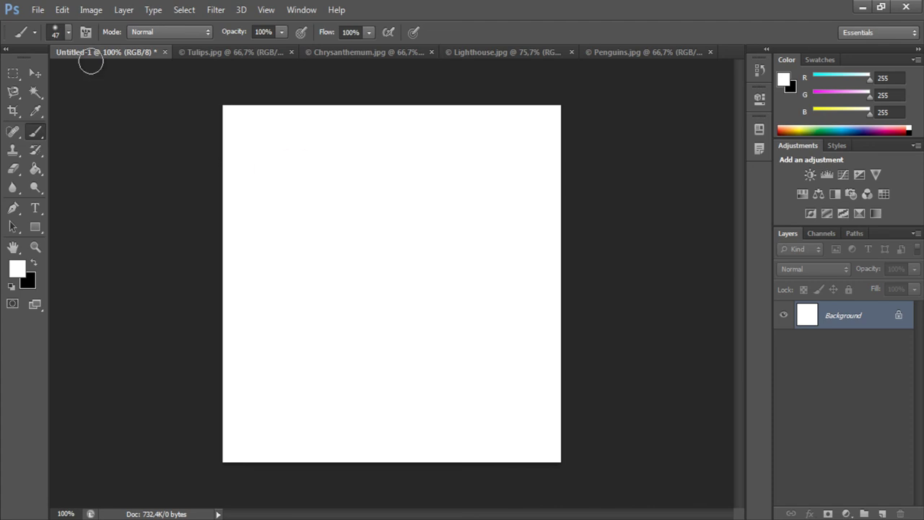
left_click(68, 34)
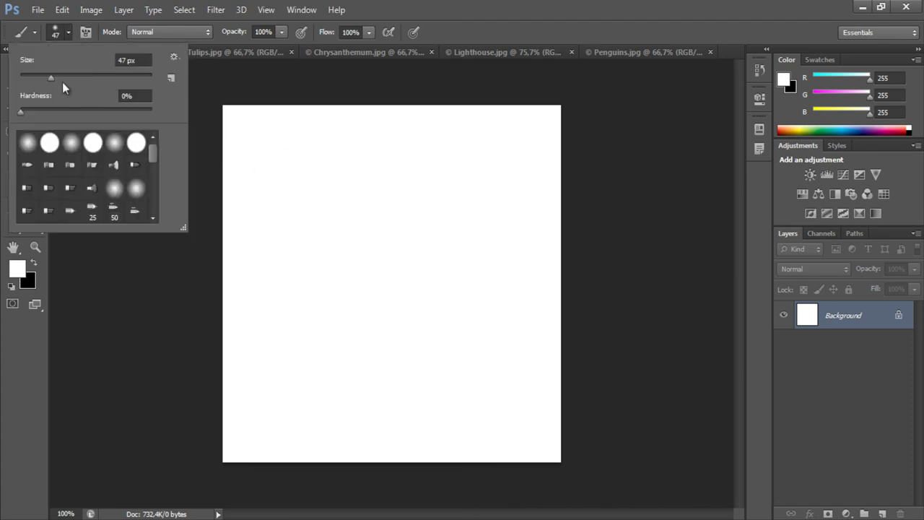
left_click_drag(48, 77, 43, 75)
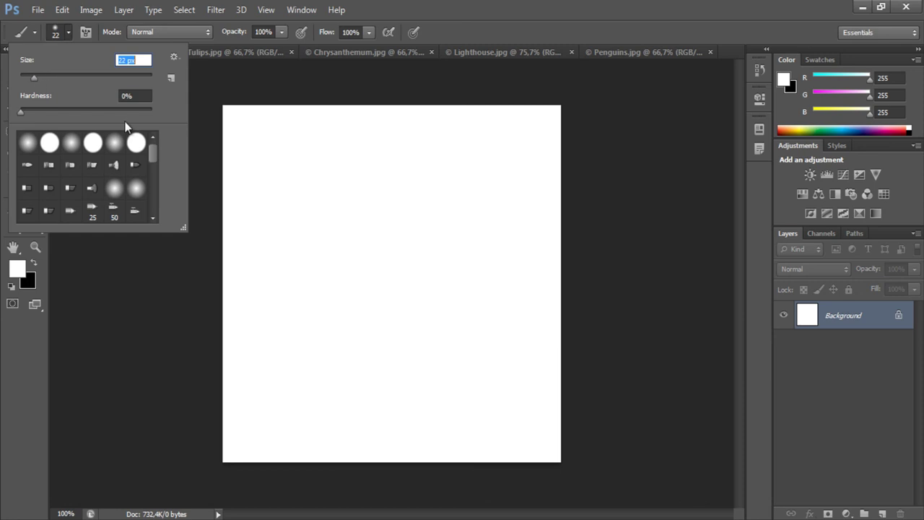
left_click(32, 145)
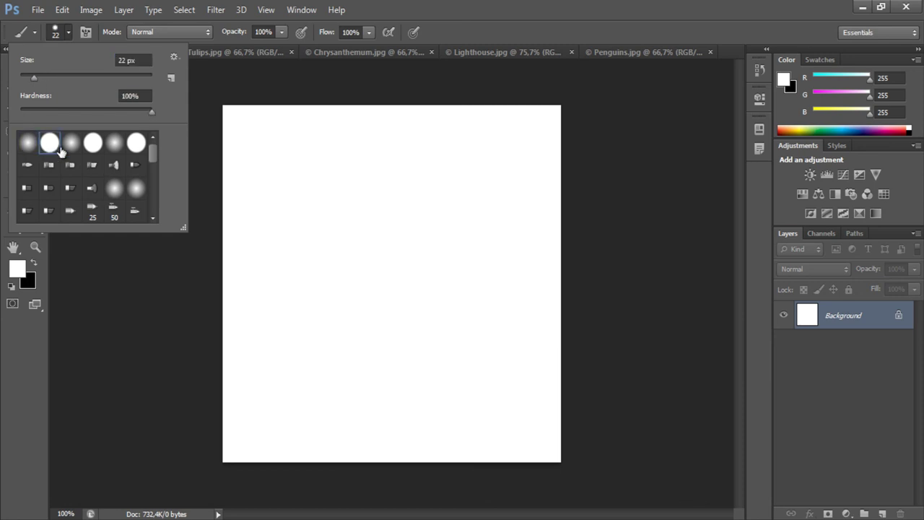
left_click(275, 31)
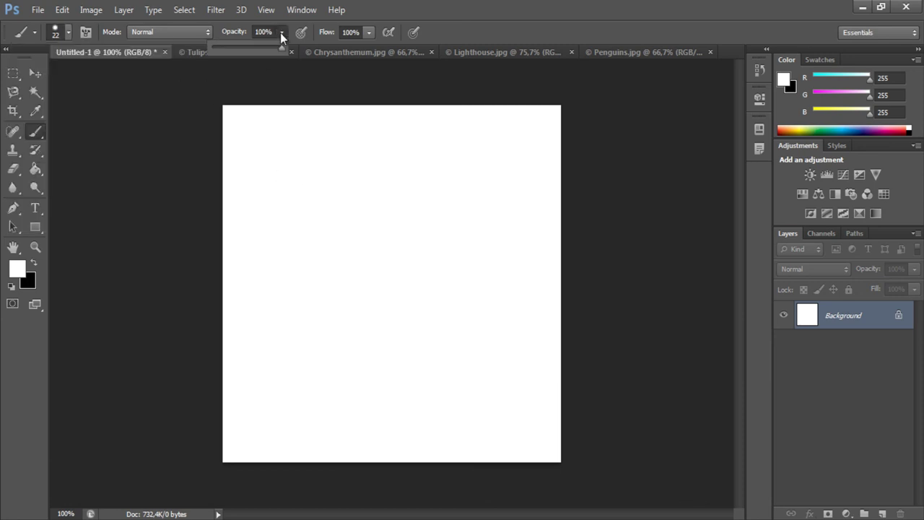
right_click(295, 163, "alt")
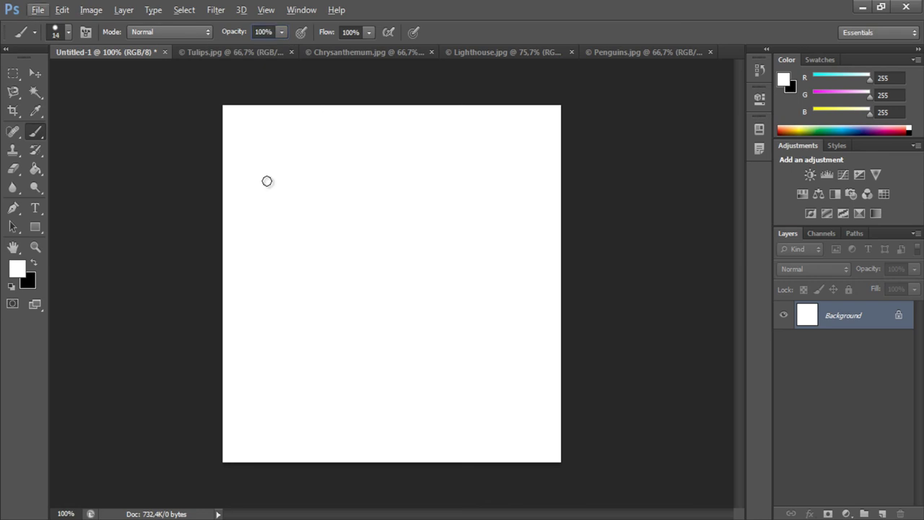
left_click(38, 265)
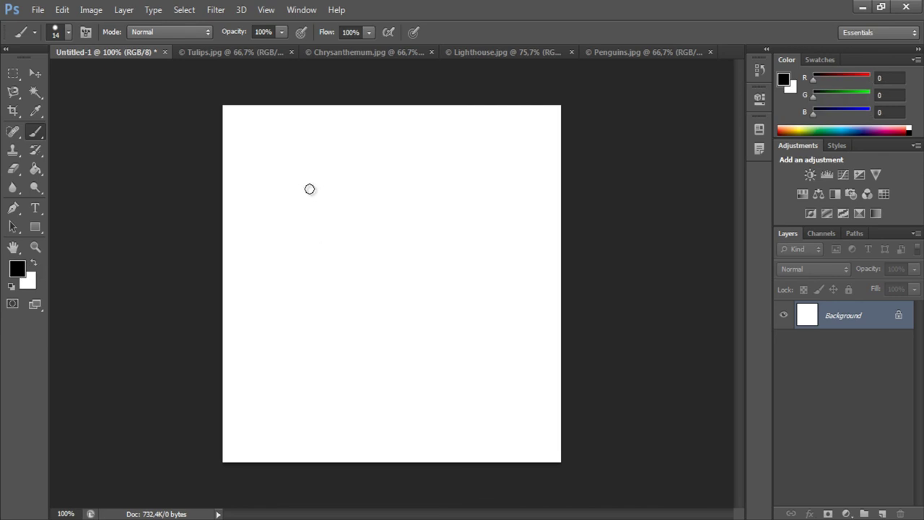
- Add an empty transparent Layer 1 above the Background, then cancel a second New Layer dialog
left_click(883, 513)
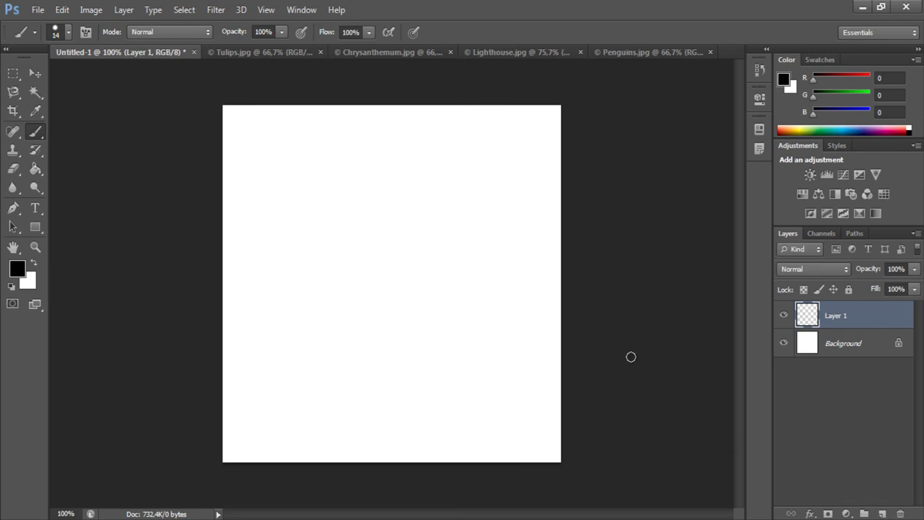
key("ctrl+shift+n")
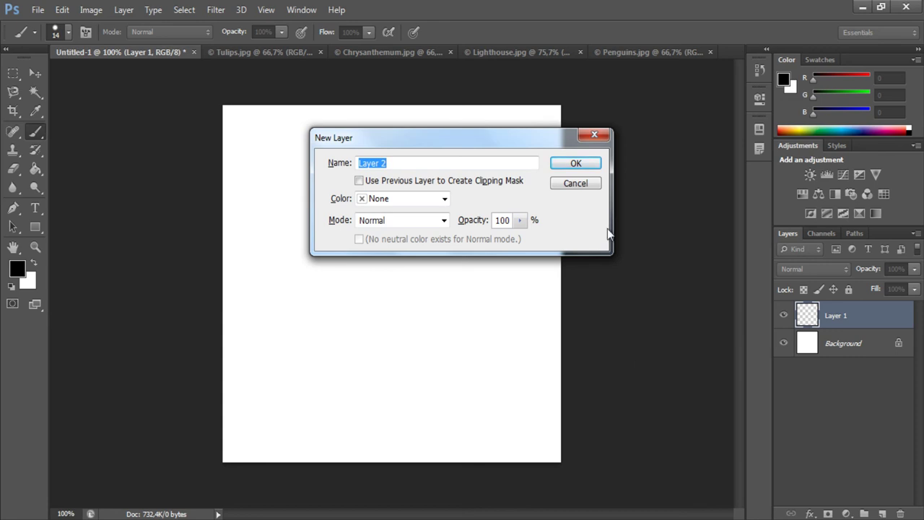
left_click(576, 184)
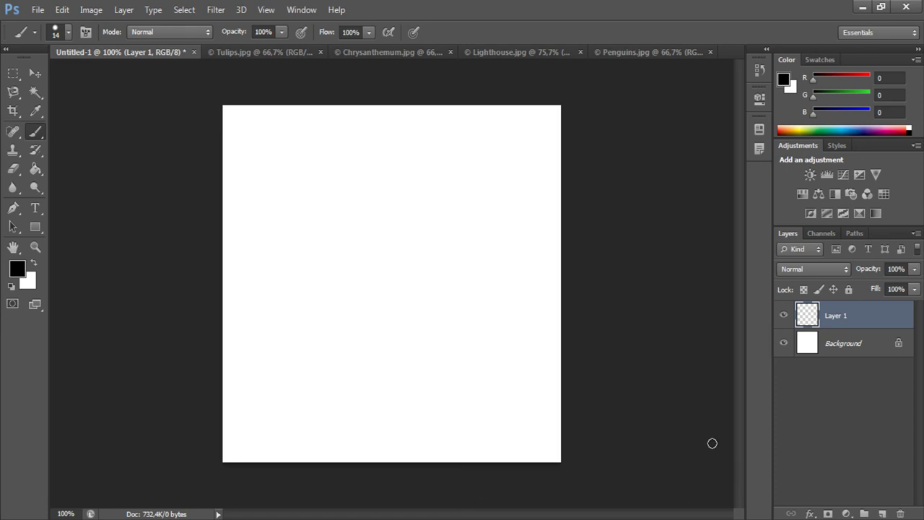
- Paint thick black brush loops on Layer 1, then draw a thin 1 px pencil line
mouse_move(275, 180)
left_mouse_down()
mouse_move(354, 275)
mouse_move(441, 349)
left_mouse_up()
left_click_drag(361, 379, 461, 388)
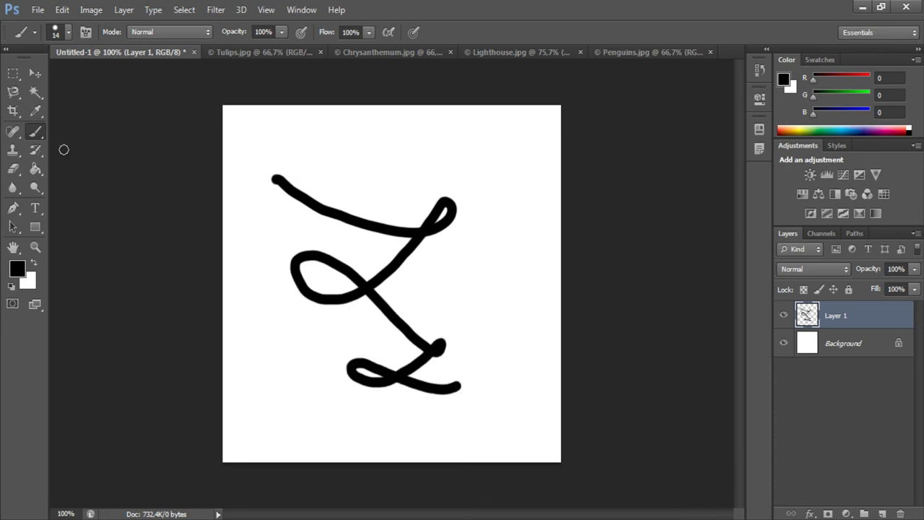
right_click(35, 132)
left_click(73, 140)
right_click(36, 132)
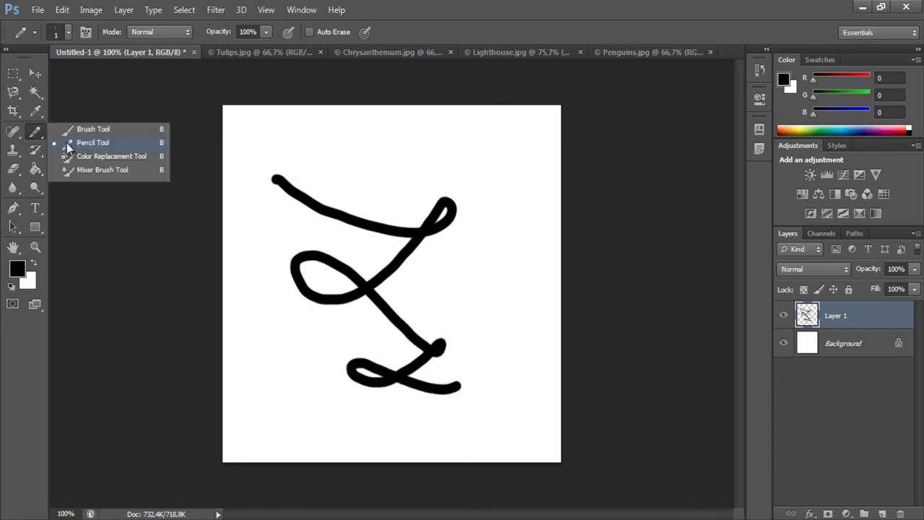
left_click(70, 143)
mouse_move(294, 157)
left_mouse_down()
mouse_move(344, 194)
mouse_move(484, 167)
mouse_move(446, 299)
mouse_move(521, 308)
left_mouse_up()
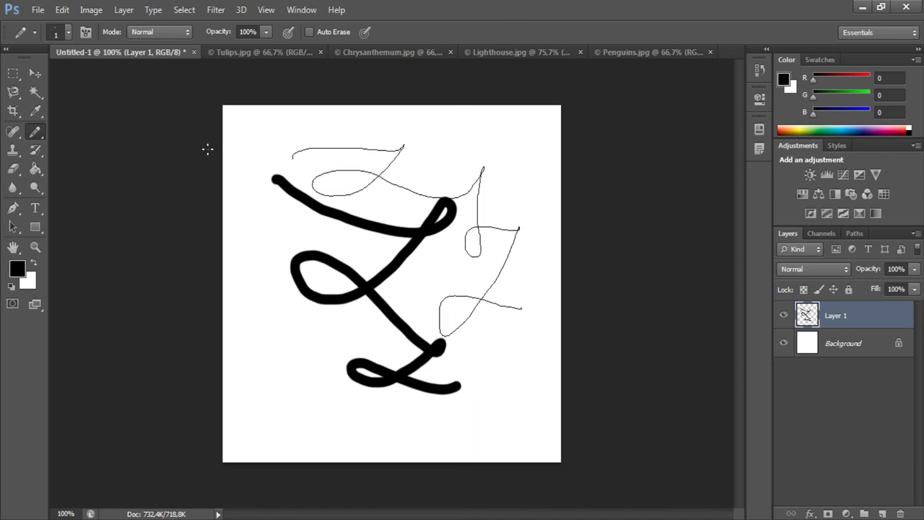
- Draw 64 px pencil marks, reduce the pencil to 22 px, and delete Layer 1
left_click(58, 31)
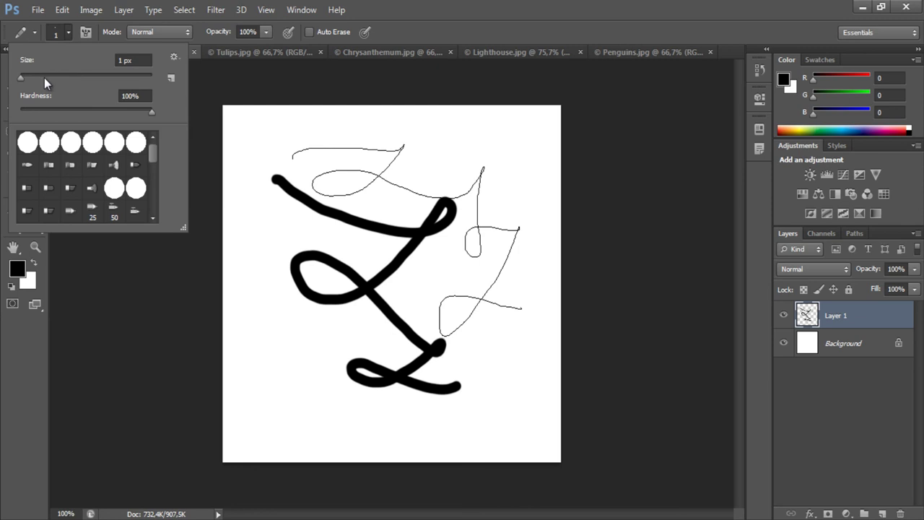
left_click(61, 77)
left_click(237, 224)
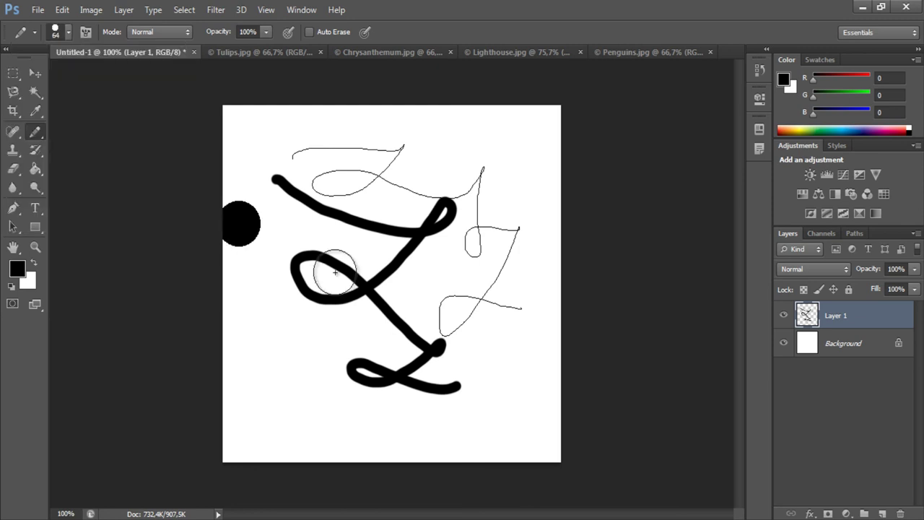
left_click_drag(334, 273, 408, 332)
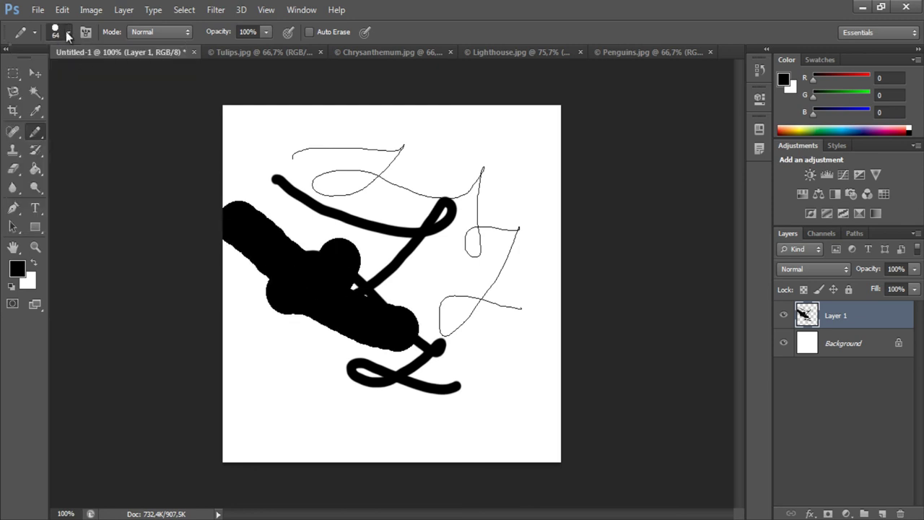
left_click(68, 32)
left_click(34, 77)
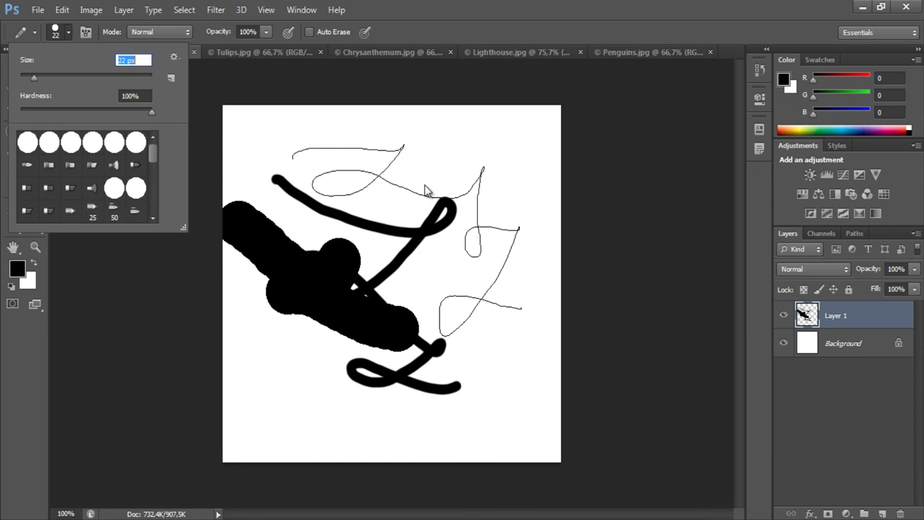
left_click(855, 328)
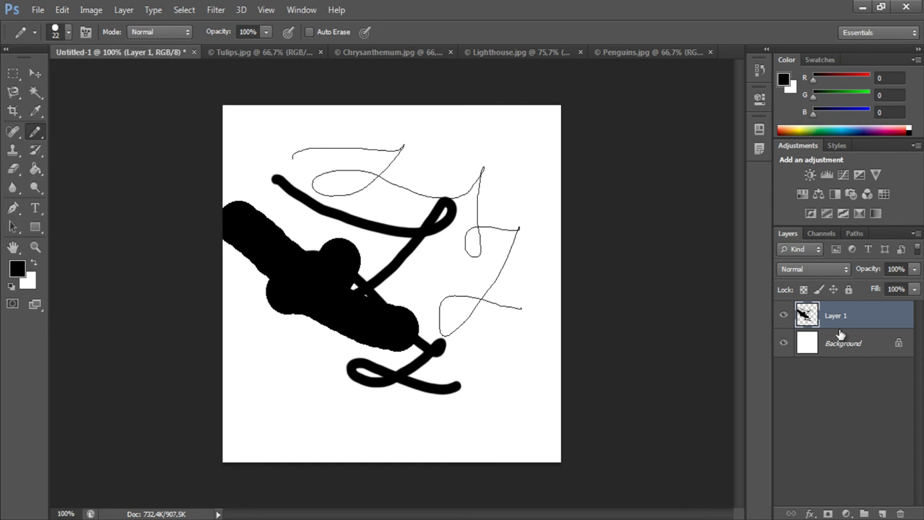
key("Delete")
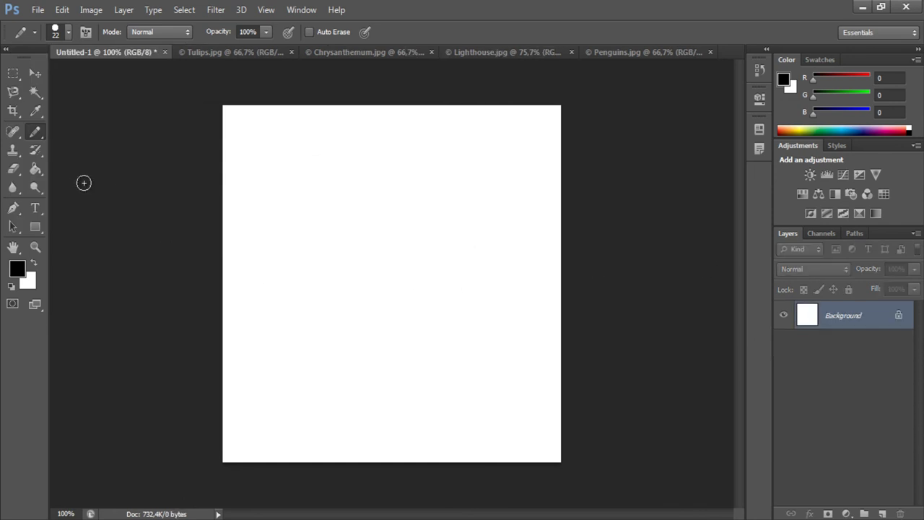
- Choose the History Brush from the stamp tools, toggling with Clone Stamp before settling on History Brush
left_click(12, 149)
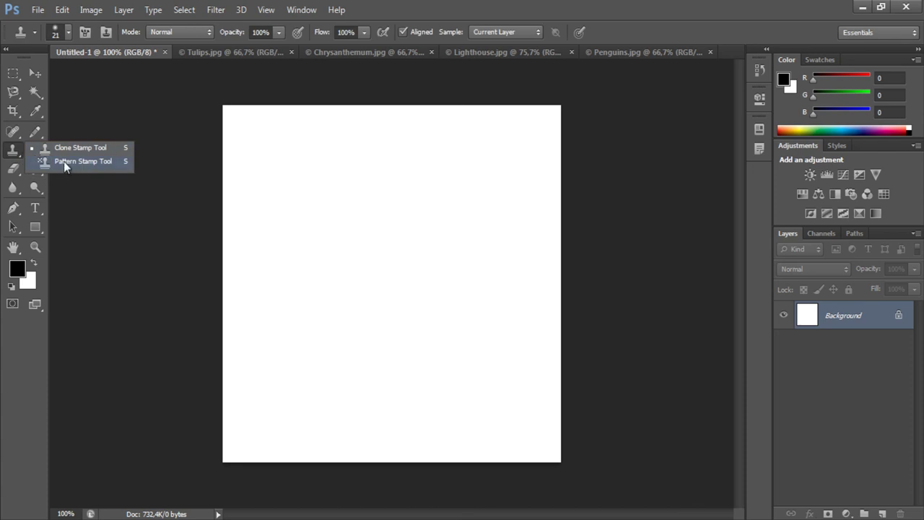
left_click(13, 158)
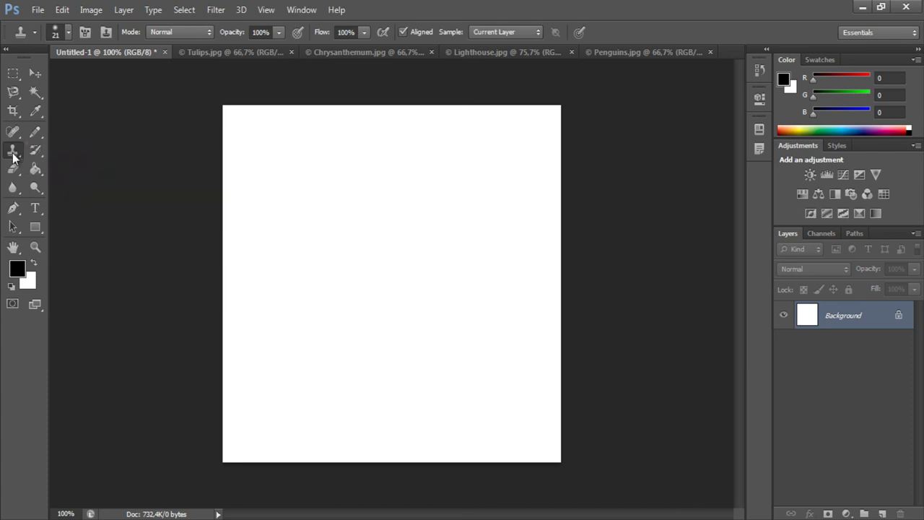
left_click(13, 158)
left_click(40, 151)
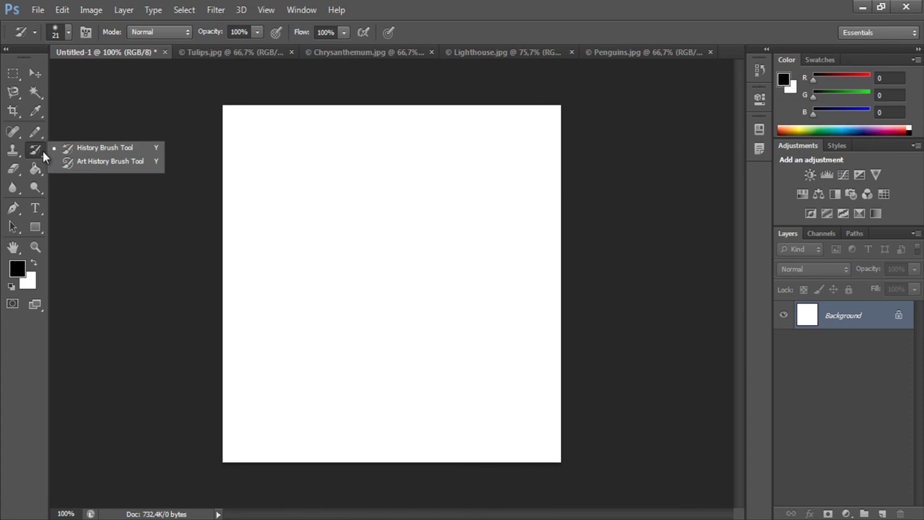
left_click(43, 151)
left_click(45, 152)
left_click(38, 154)
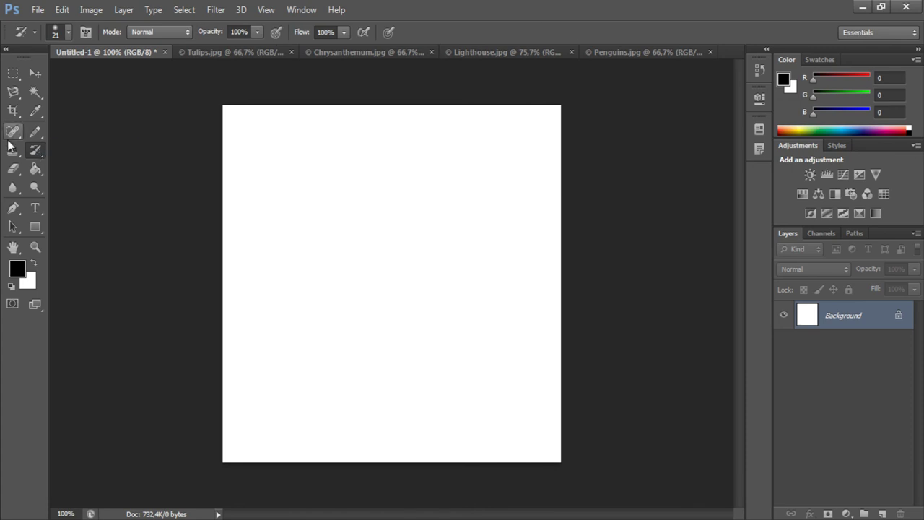
key("s")
key("y")
key("s")
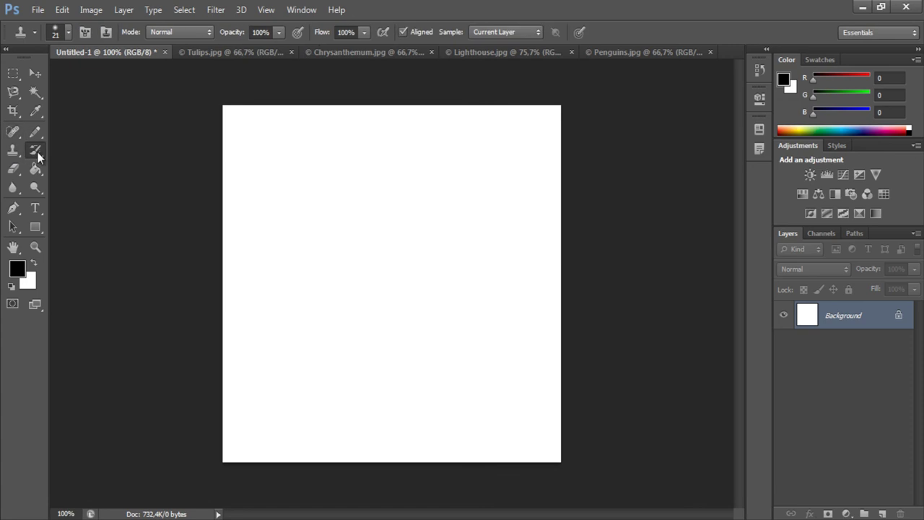
key("y")
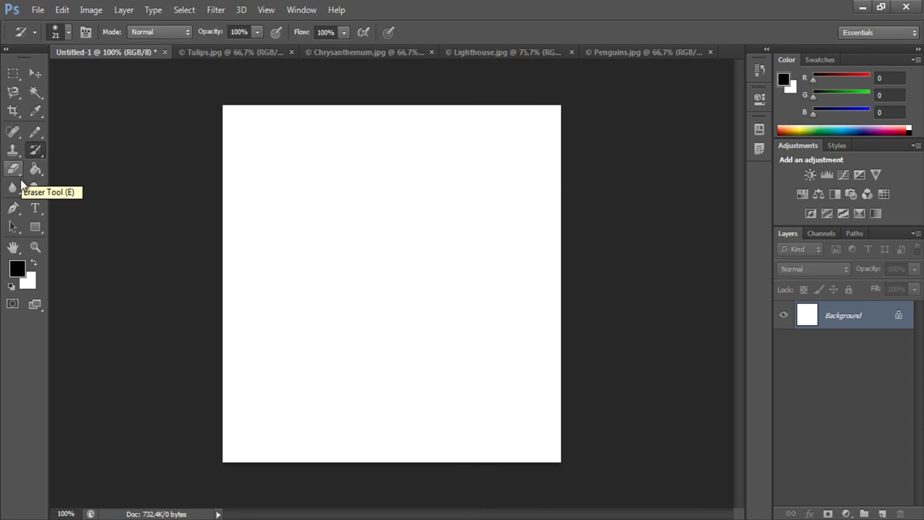
- Select the standard Eraser, then draw a black pencil scribble on the canvas
left_click(13, 168)
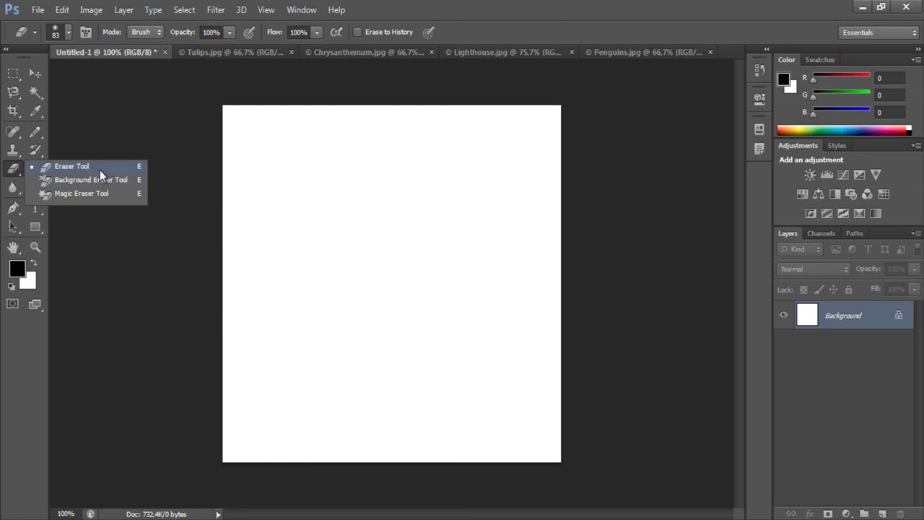
left_click(100, 170)
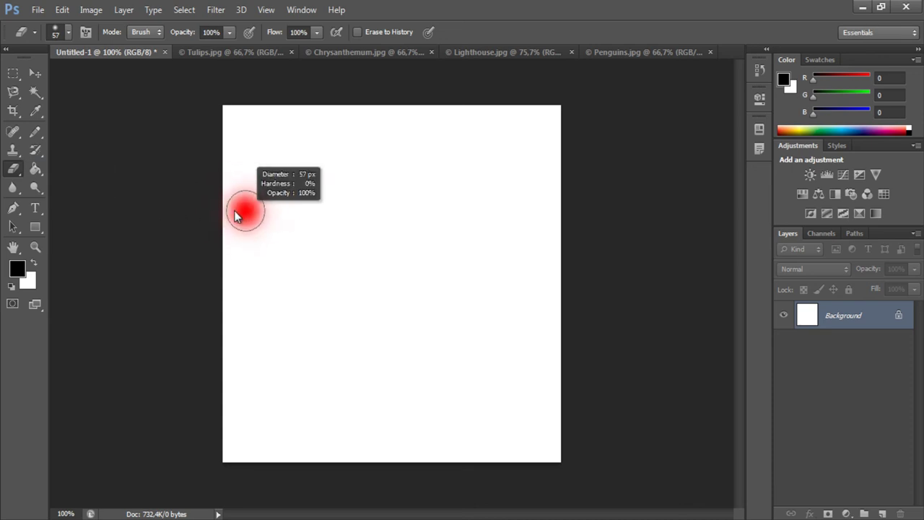
key("b")
left_click_drag(318, 206, 393, 216)
mouse_move(351, 239)
left_mouse_down()
mouse_move(450, 347)
mouse_move(436, 322)
left_mouse_up()
- Erase the black scribble until the canvas is nearly blank
key("e")
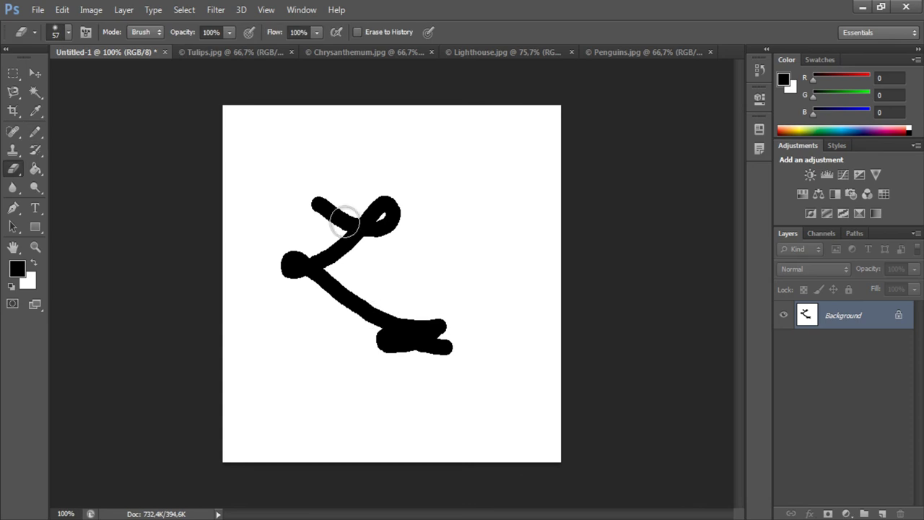
mouse_move(340, 217)
left_mouse_down()
mouse_move(424, 223)
mouse_move(321, 195)
mouse_move(367, 229)
mouse_move(239, 260)
mouse_move(340, 296)
left_mouse_up()
mouse_move(448, 348)
left_mouse_down()
mouse_move(351, 315)
mouse_move(396, 345)
left_mouse_up()
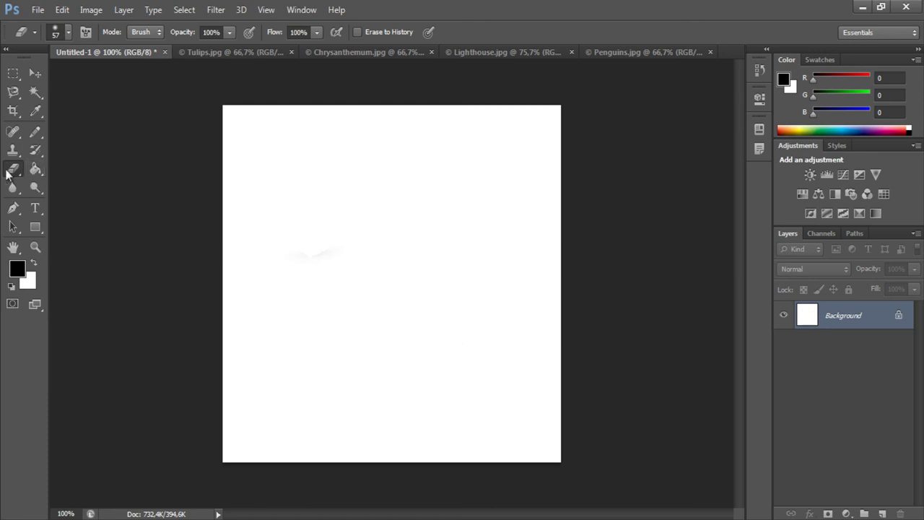
right_click(12, 172)
- Fill the white canvas with black using the Paint Bucket
left_click(35, 169)
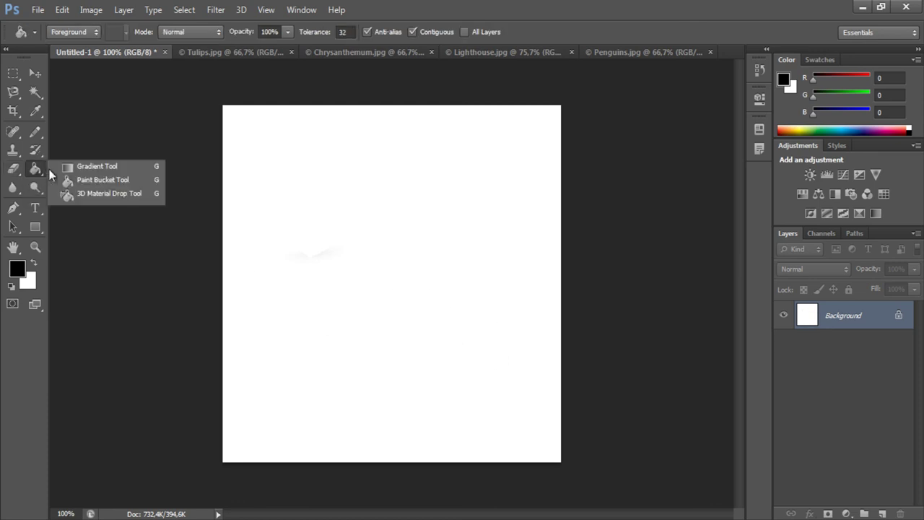
left_click(136, 185)
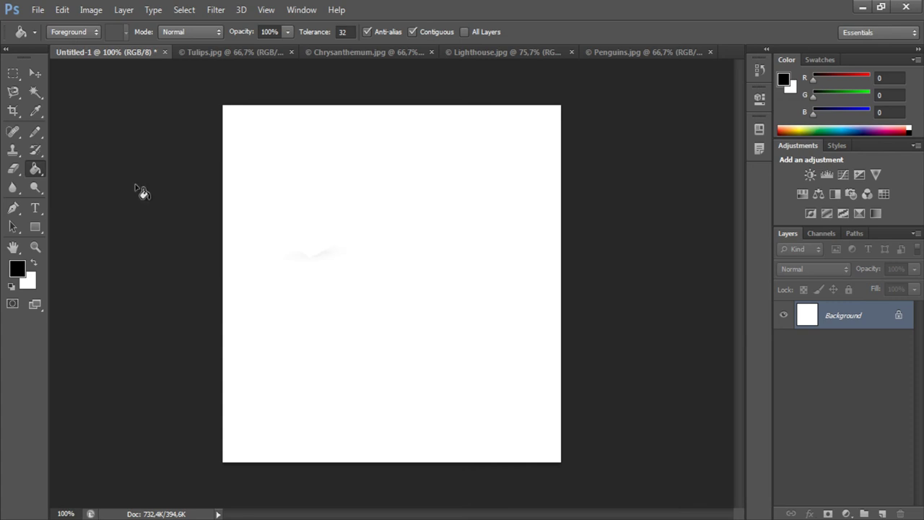
left_click(296, 217)
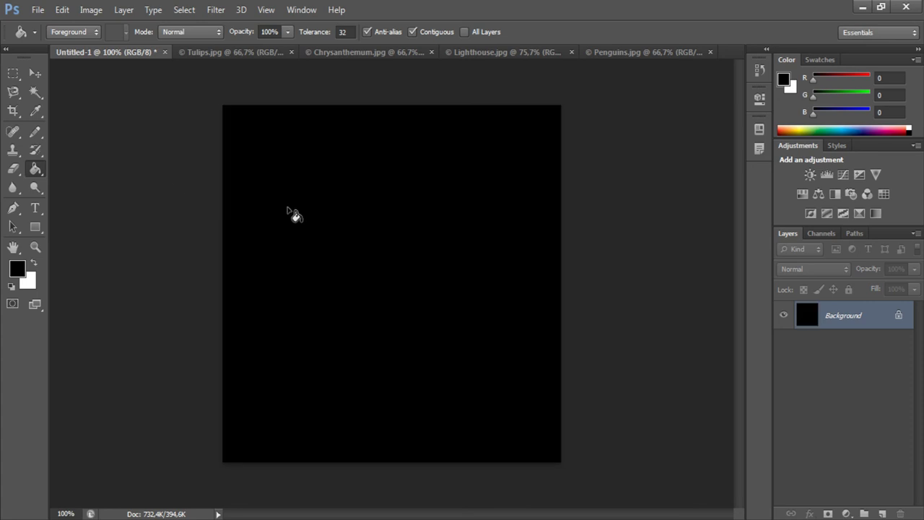
- Set the foreground colour to red #ff4444 and fill the whole canvas with it
left_click(20, 273)
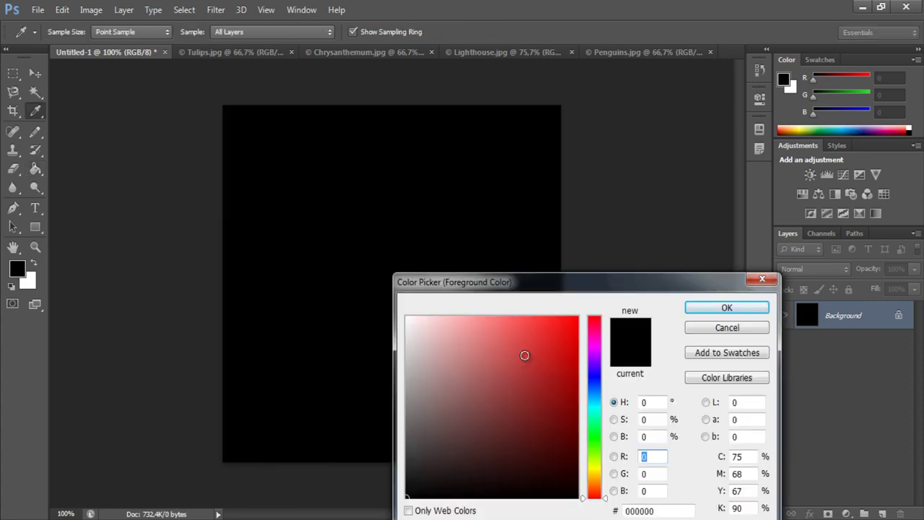
left_click_drag(530, 353, 533, 316)
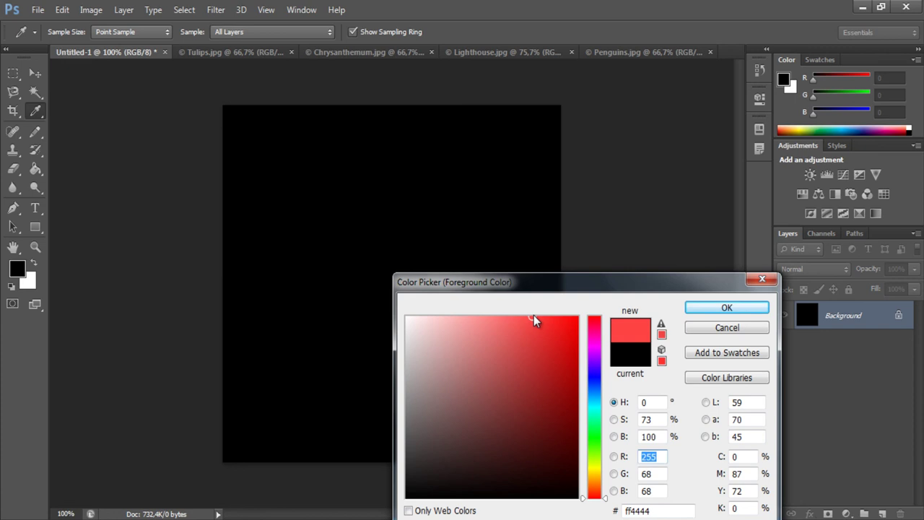
left_click(727, 308)
left_click(433, 305)
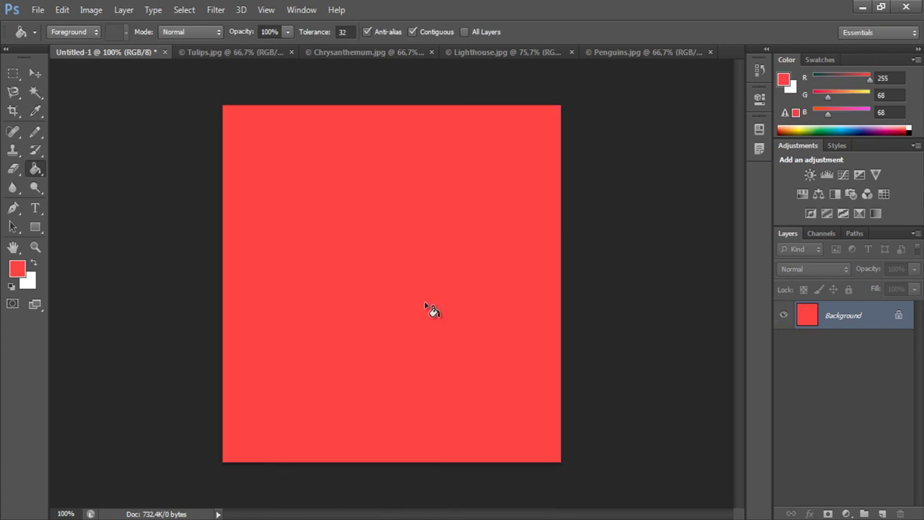
- Select the Gradient Tool from the fill tool flyout
right_click(35, 169)
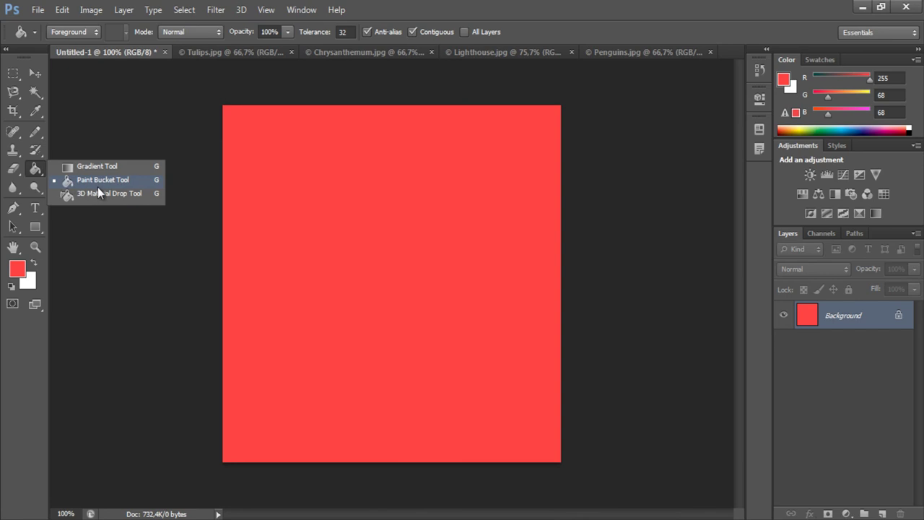
left_click(104, 185)
right_click(37, 167)
left_click(88, 172)
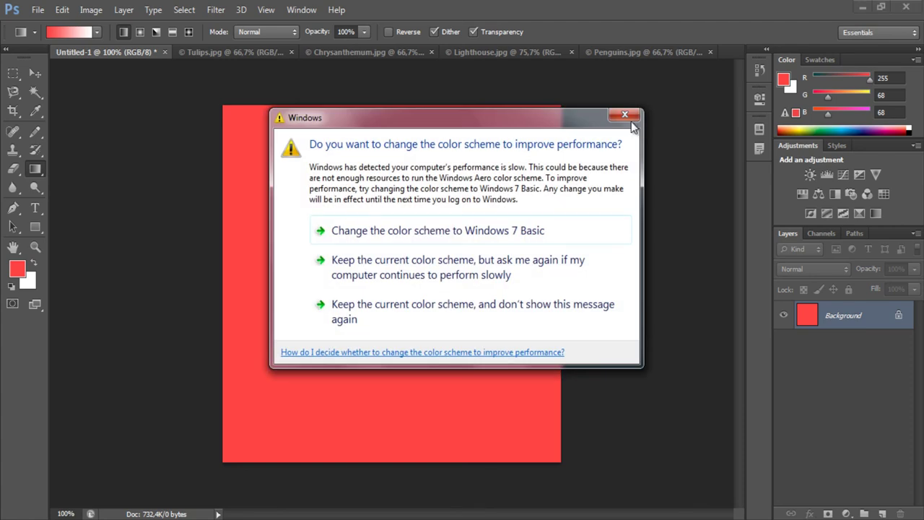
- Dismiss the colour-scheme popup, drag a red-bottom to white-top vertical gradient, then pick the Blur Tool
left_click(619, 122)
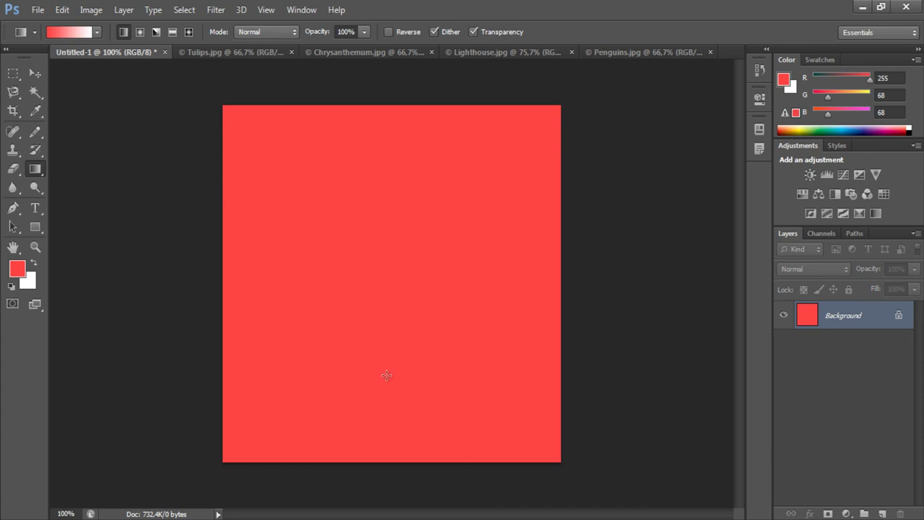
left_click_drag(388, 159, 387, 158)
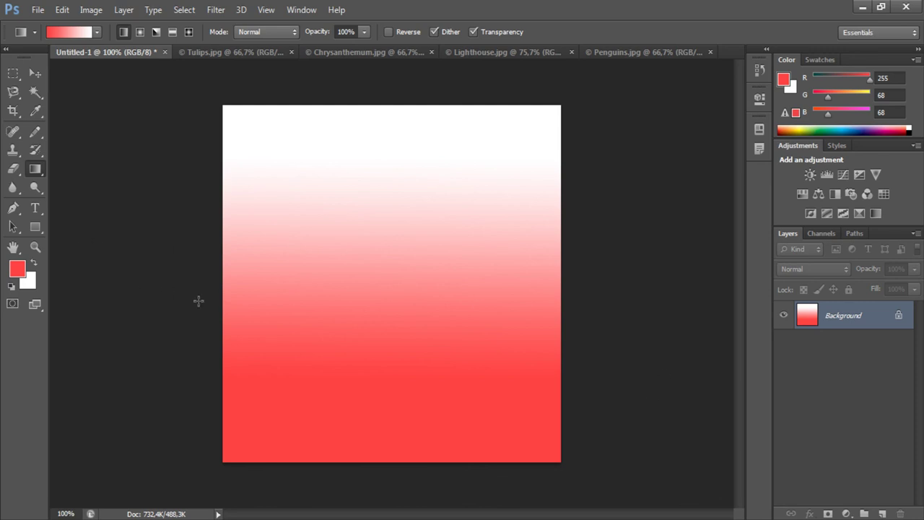
left_click_drag(12, 187, 50, 191)
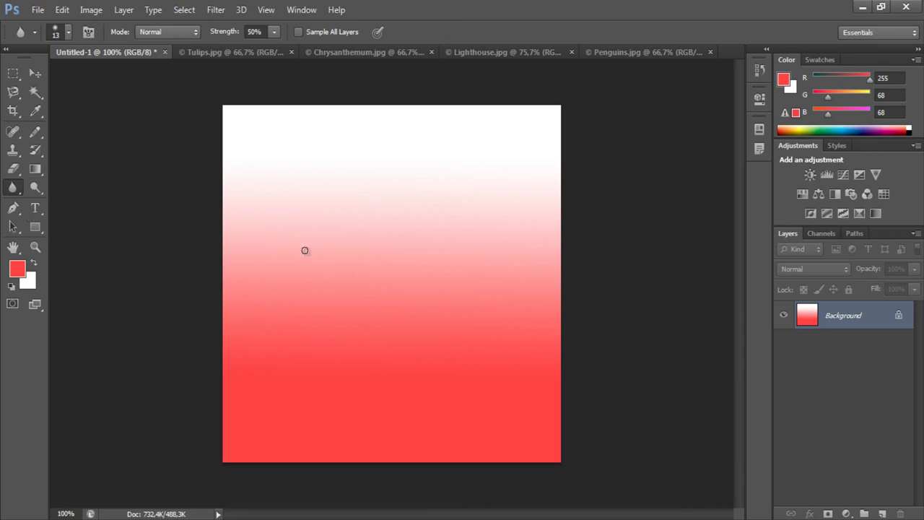
- Enlarge the blur brush to 101 px, draw a horizontal red pencil line, and blur it
left_click_drag(326, 250, 373, 258)
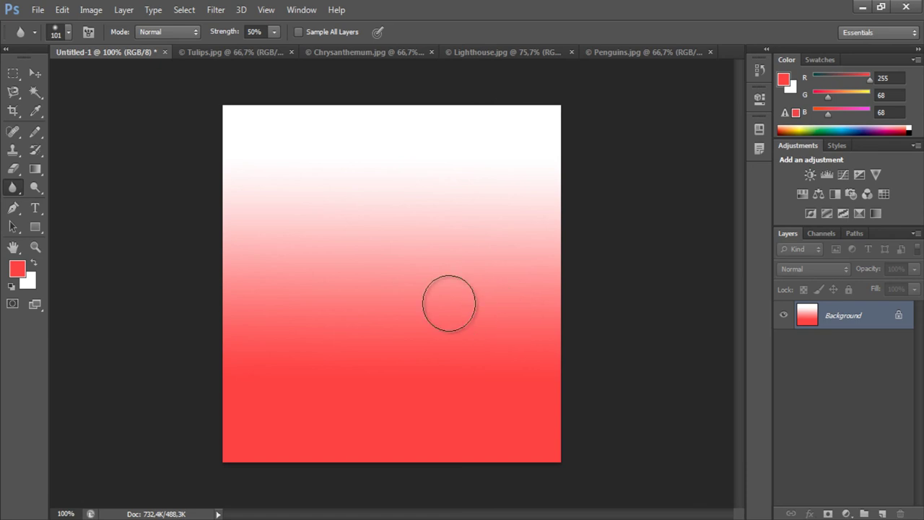
key("b")
left_click_drag(320, 233, 426, 234)
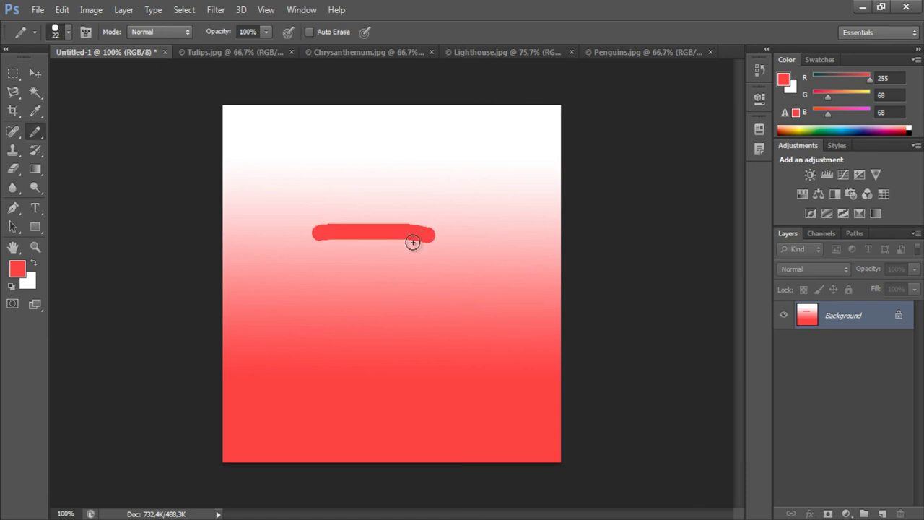
left_click(13, 187)
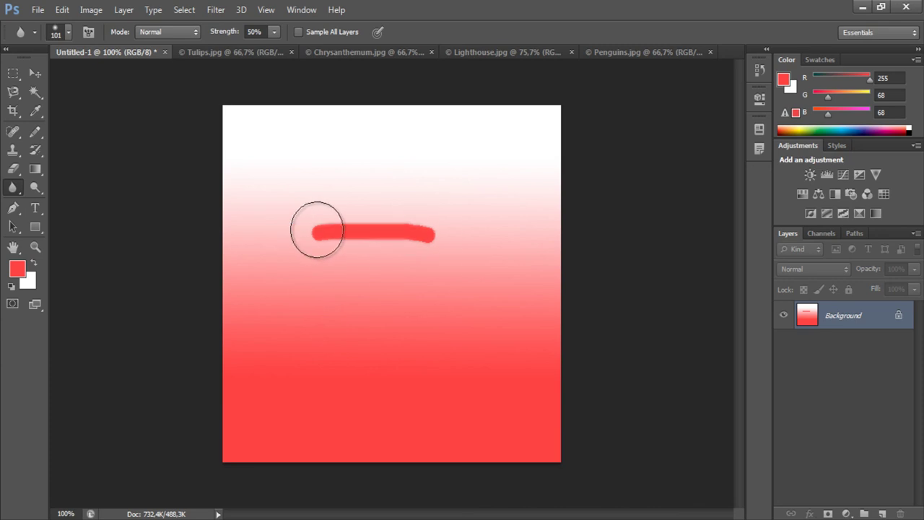
left_click_drag(311, 231, 405, 229)
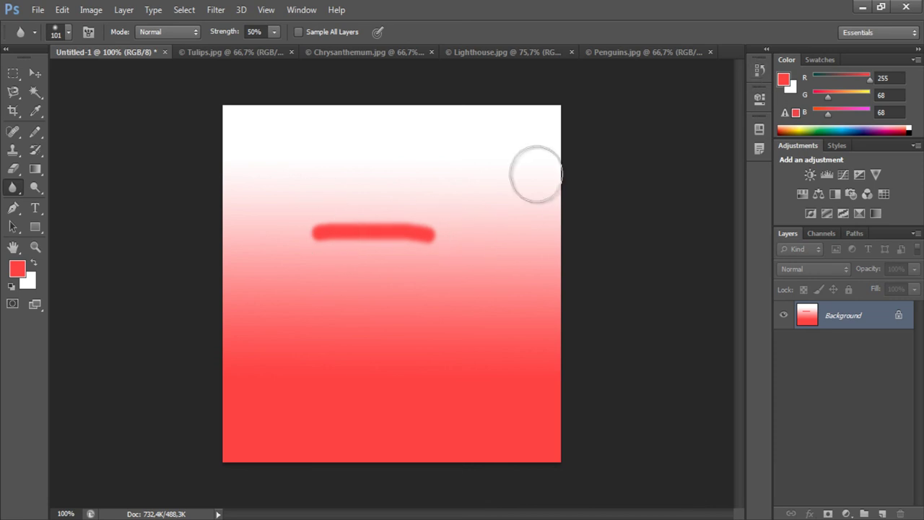
- Undo the blur via the History panel's Pencil step, restoring the crisp red line
left_click(759, 70)
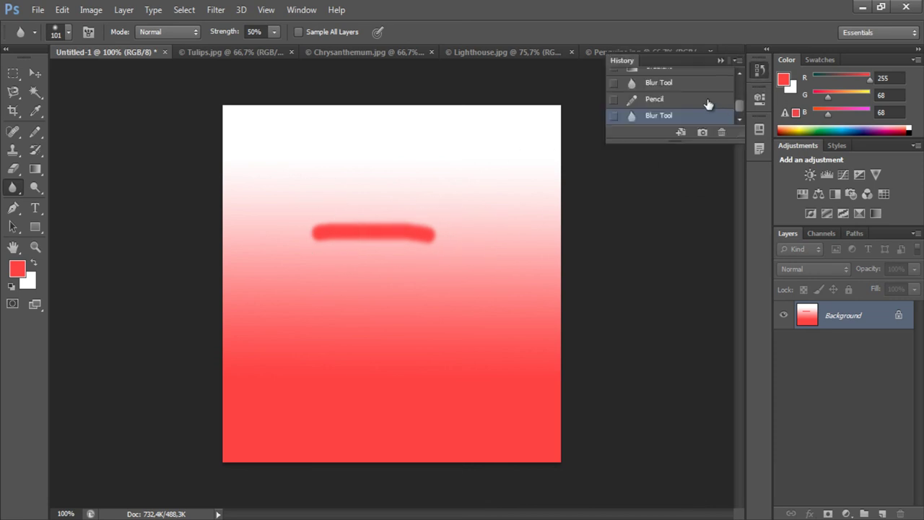
left_click(708, 100)
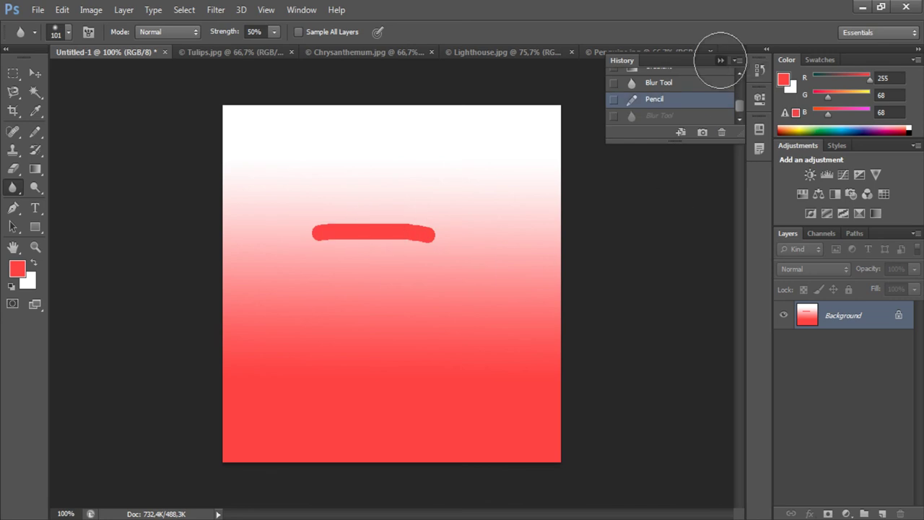
left_click(721, 60)
left_click(42, 190)
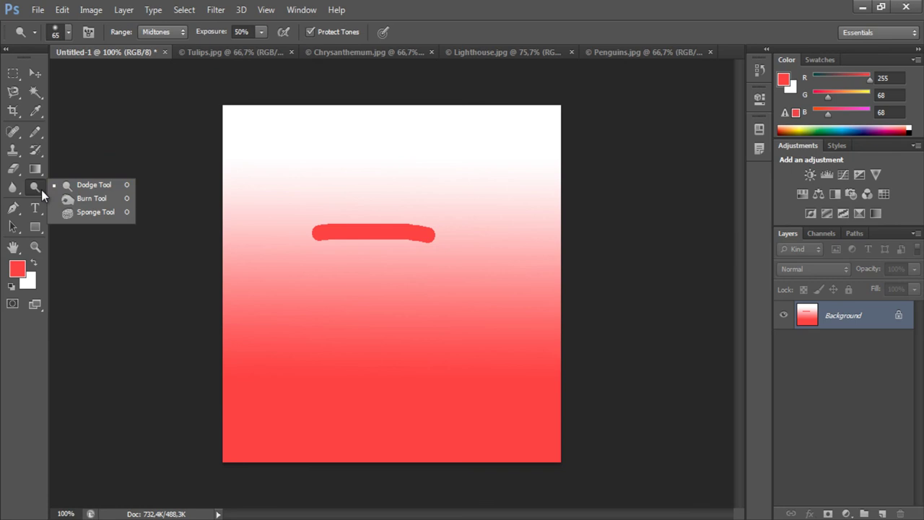
- Dodge pale patches into the red gradient below the line: centre, lower left and right
left_click(78, 186)
mouse_move(340, 238)
left_mouse_down()
mouse_move(334, 260)
mouse_move(307, 270)
mouse_move(333, 327)
mouse_move(465, 382)
mouse_move(425, 406)
mouse_move(381, 374)
mouse_move(477, 314)
mouse_move(406, 270)
mouse_move(392, 373)
mouse_move(333, 355)
left_mouse_up()
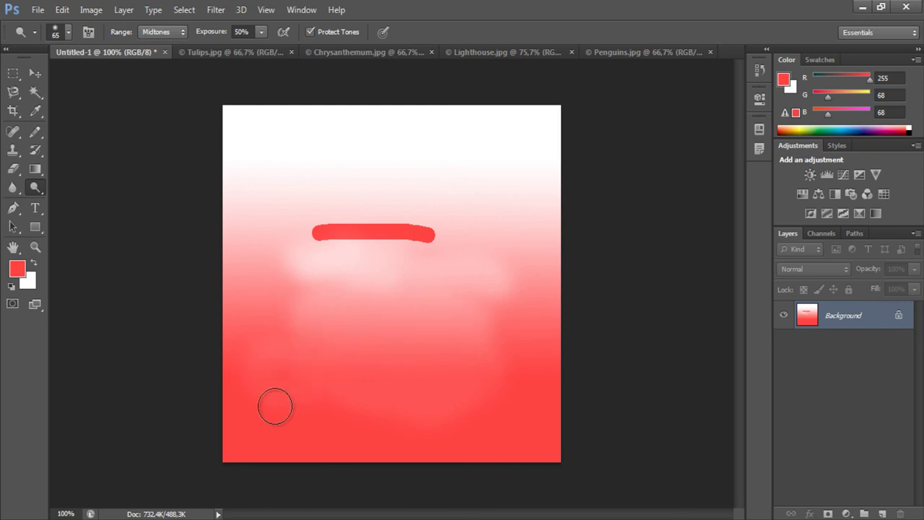
left_click_drag(275, 404, 278, 314)
left_click_drag(414, 374, 513, 398)
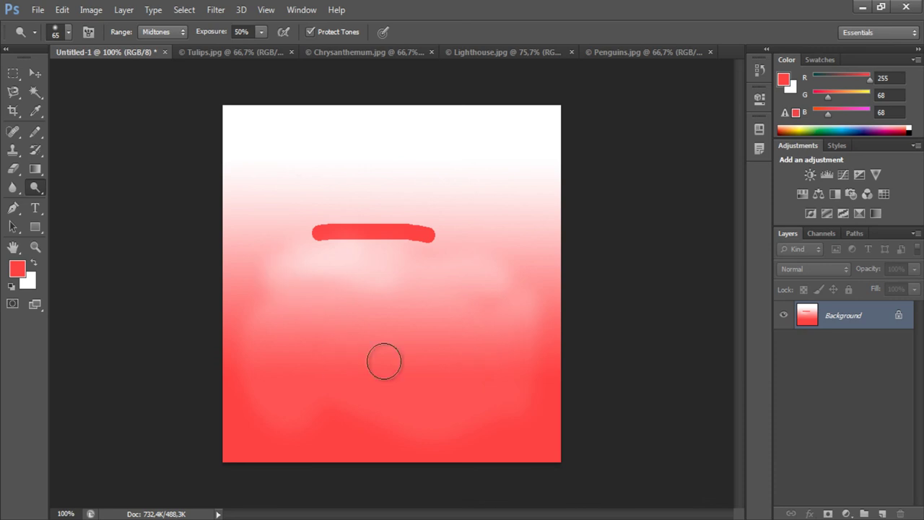
- Start a Pen path left of the red stroke, adding zig-zag anchors down the left and bottom
left_click_drag(12, 208, 50, 211)
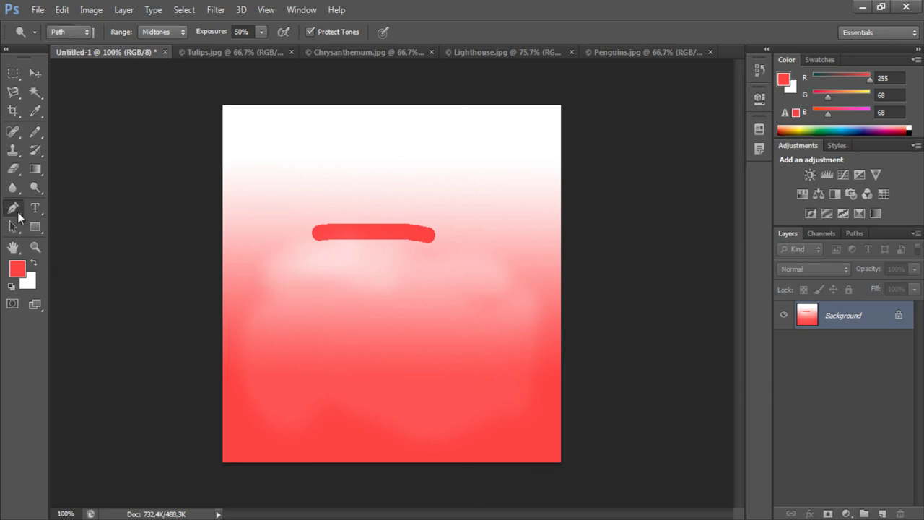
left_click(256, 181)
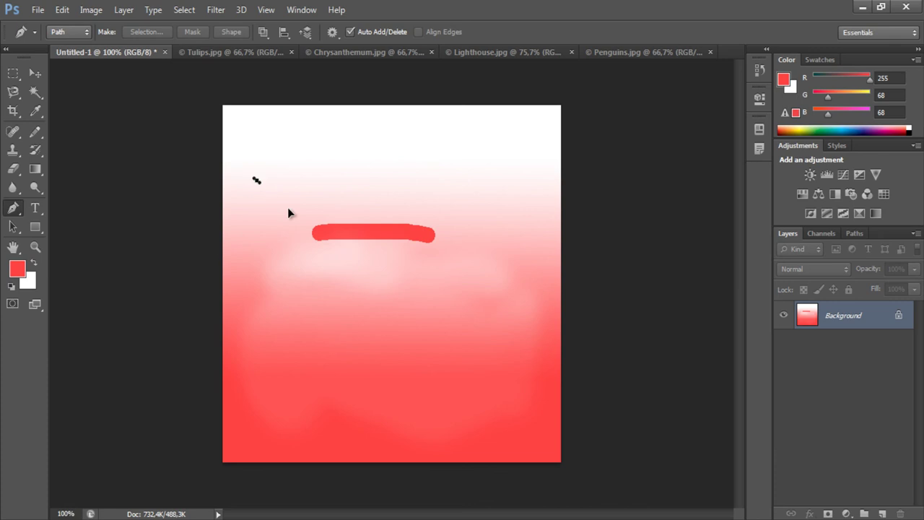
left_click(296, 211)
left_click_drag(277, 229, 316, 258)
left_click(287, 252)
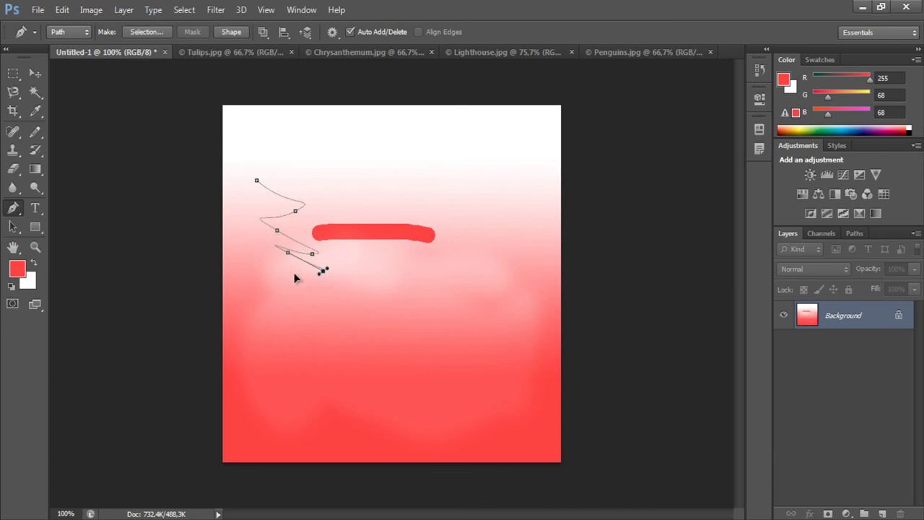
left_click(323, 270)
left_click(303, 280)
left_click(362, 297)
left_click_drag(407, 283, 407, 294)
left_click(414, 303)
left_click(462, 290)
- Add anchors up the right side and across the top, closing the path at its start
left_click(454, 269)
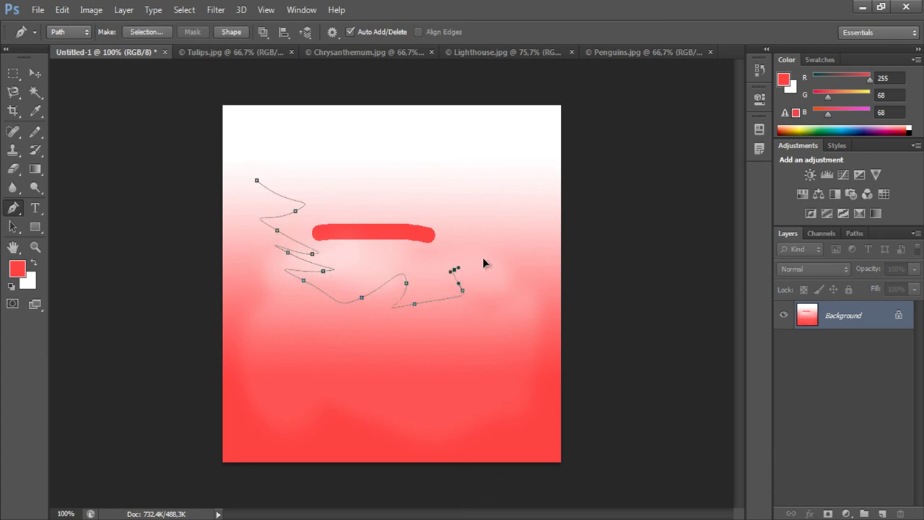
left_click(482, 252)
left_click(464, 218)
left_click_drag(491, 218, 497, 225)
left_click(442, 180)
left_click(410, 175)
left_click(360, 187)
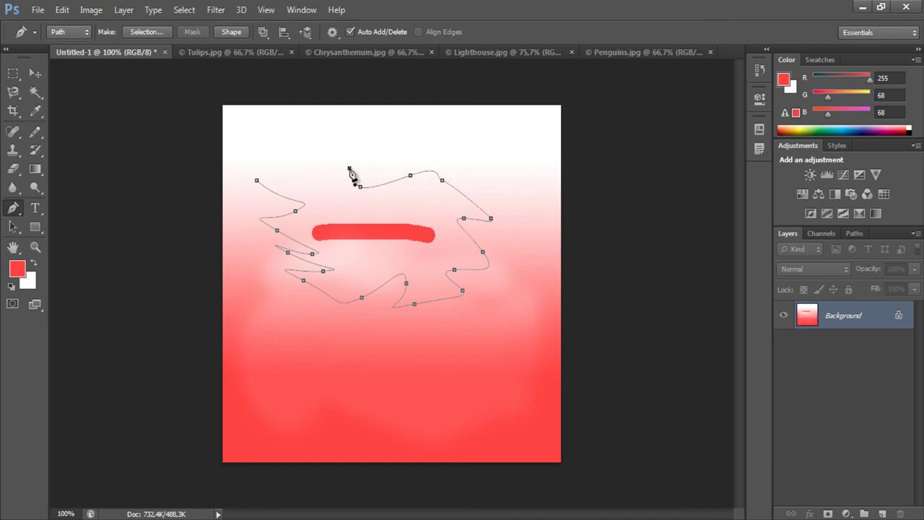
left_click(349, 169)
left_click(291, 164)
left_click(265, 177)
left_click_drag(257, 180, 285, 206)
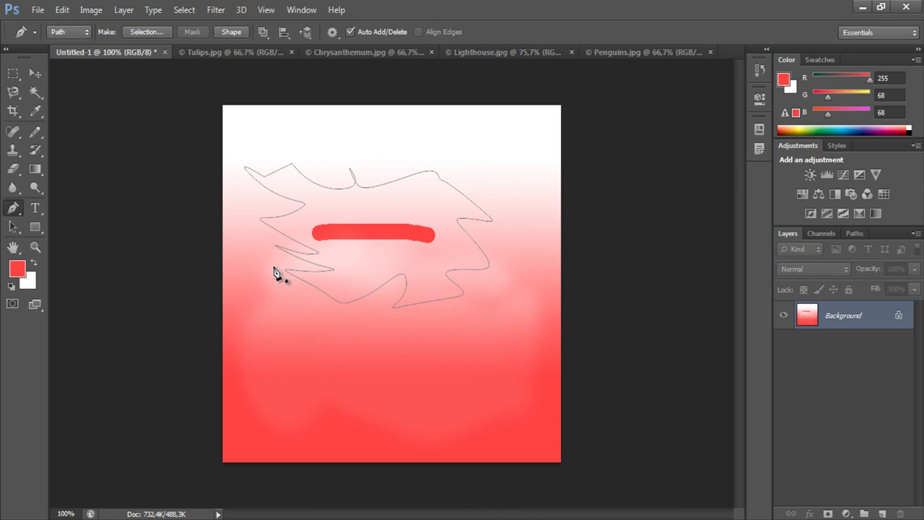
- Sketch a freehand loop with the Freeform Pen on the lower canvas, then undo it
right_click(12, 209)
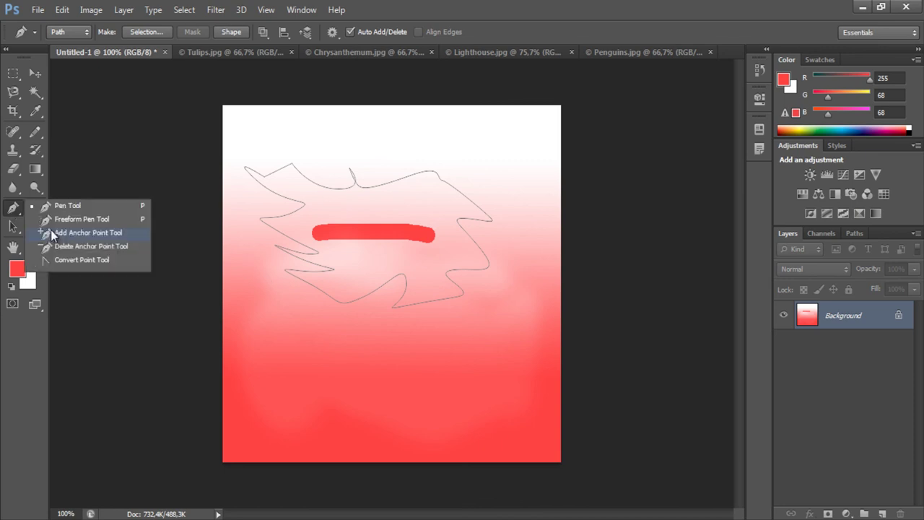
left_click(82, 219)
left_click_drag(268, 315, 403, 384)
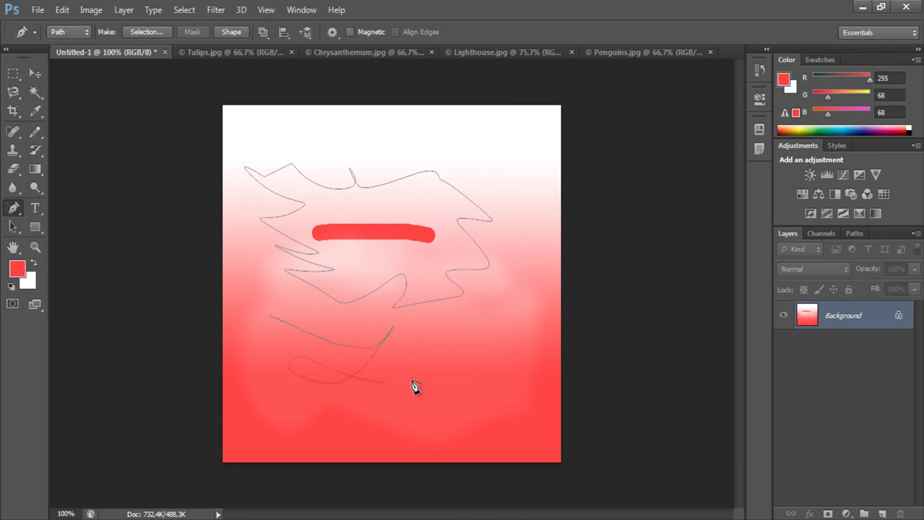
left_click_drag(13, 210, 54, 249)
left_click(54, 249)
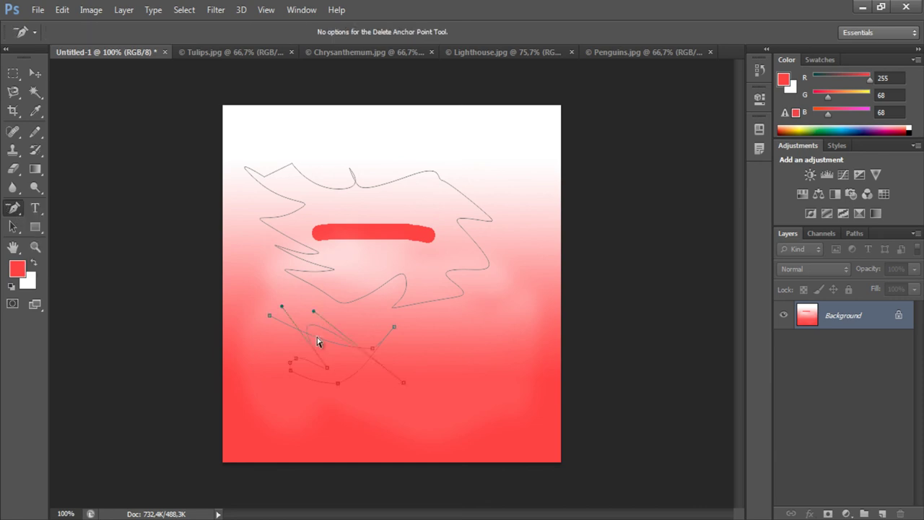
key("ctrl+z")
- Type 'NAUČI SAM' mid-canvas with the Horizontal Type Tool
left_click(39, 209)
left_click_drag(43, 210, 74, 221)
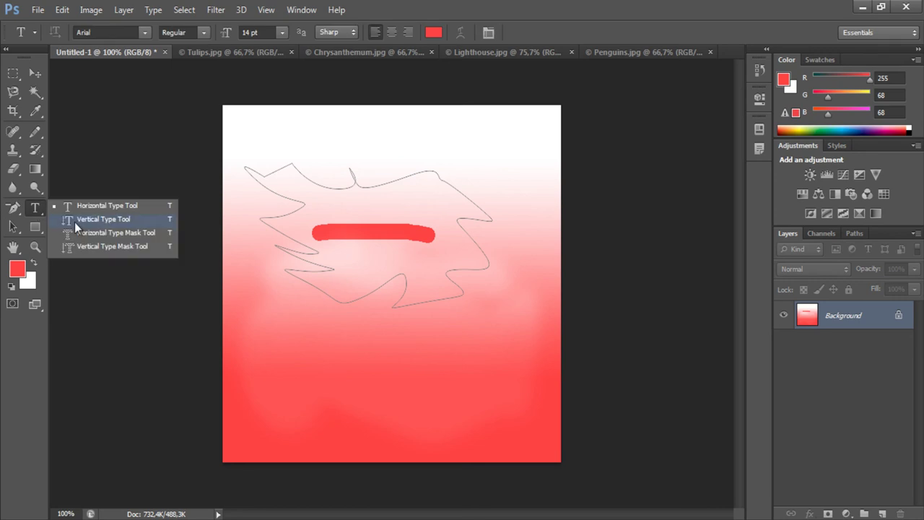
left_click(124, 208)
left_click(333, 331)
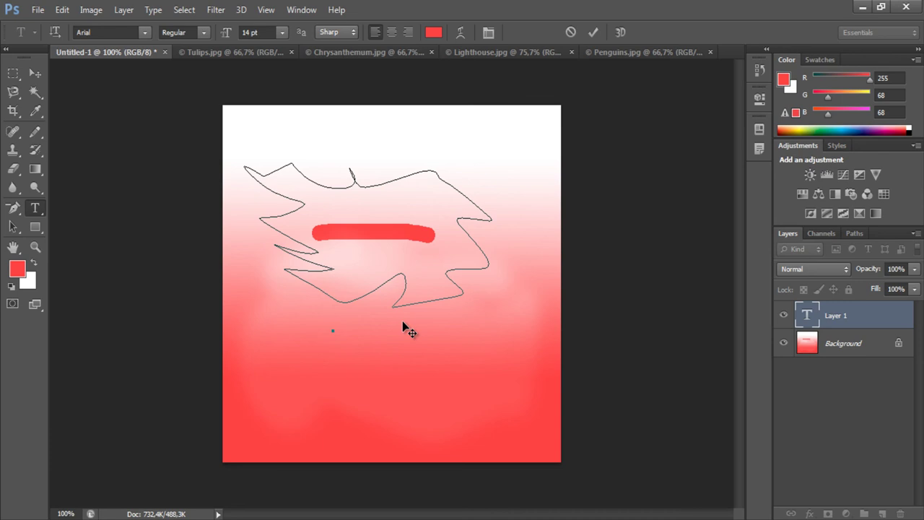
type("NAUČI")
type(" SAM")
- Set the text to 44 pt, move it to the top of the canvas and commit it
key("ctrl+a")
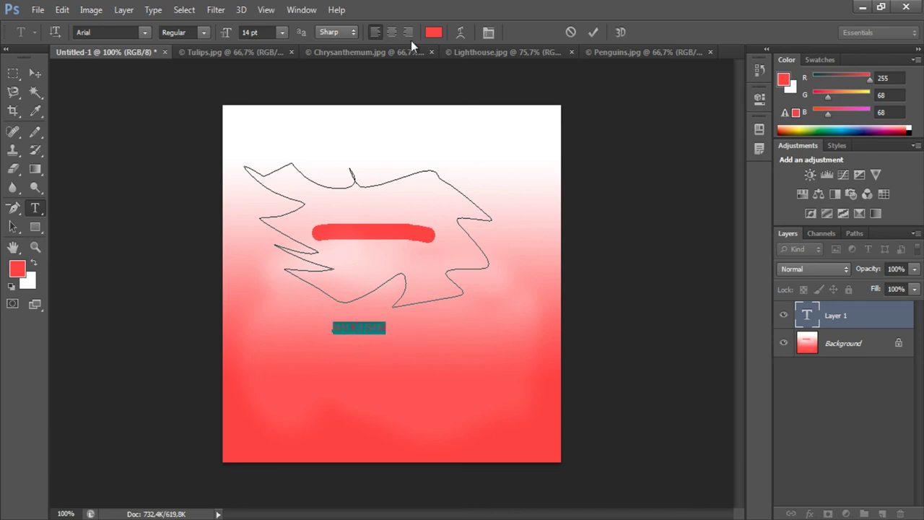
left_click(269, 32)
scroll(269, 32, "up", 10)
scroll(270, 31, "up", 10)
scroll(270, 32, "up", 10)
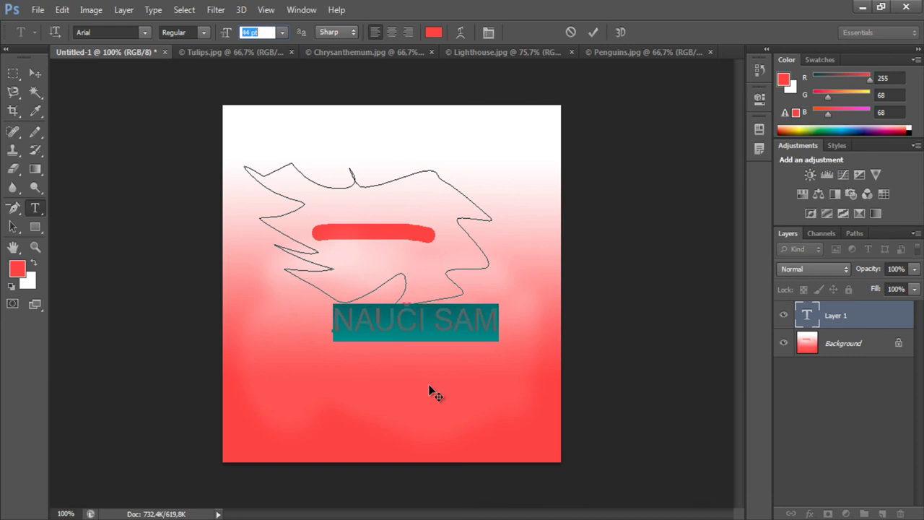
left_click_drag(424, 340, 422, 165)
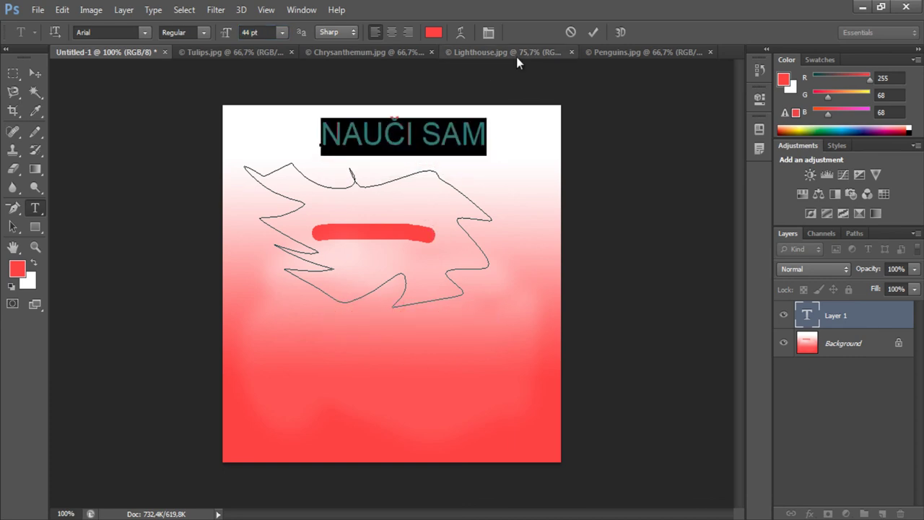
left_click(594, 33)
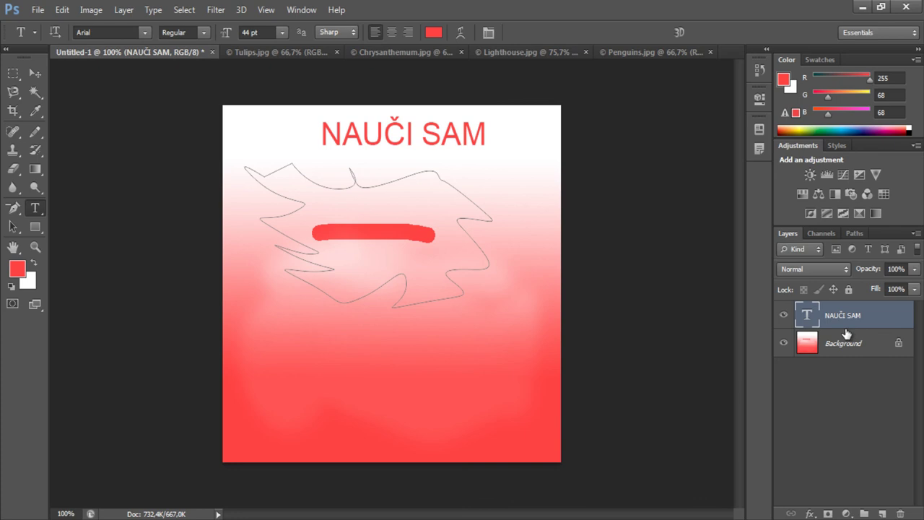
- Choose the Custom Shape Tool from the shape tools flyout
left_click(34, 229)
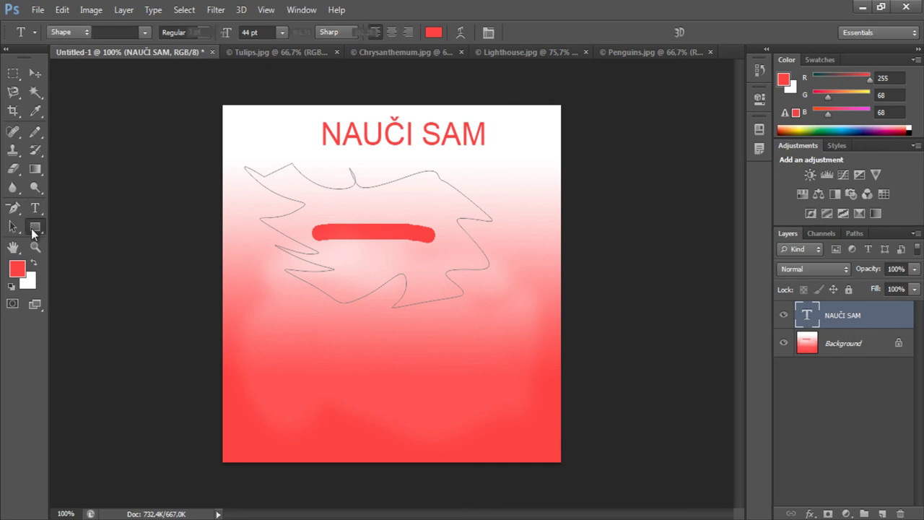
left_click_drag(32, 232, 83, 254)
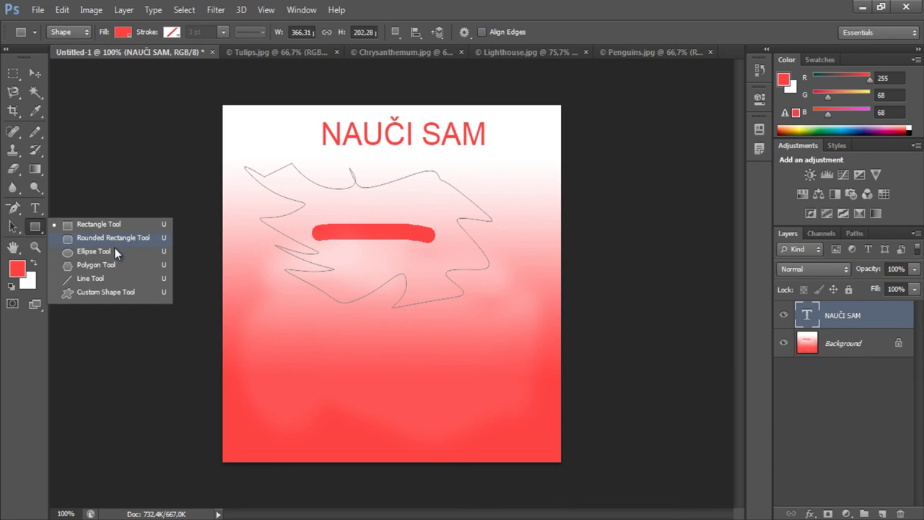
left_click(119, 293)
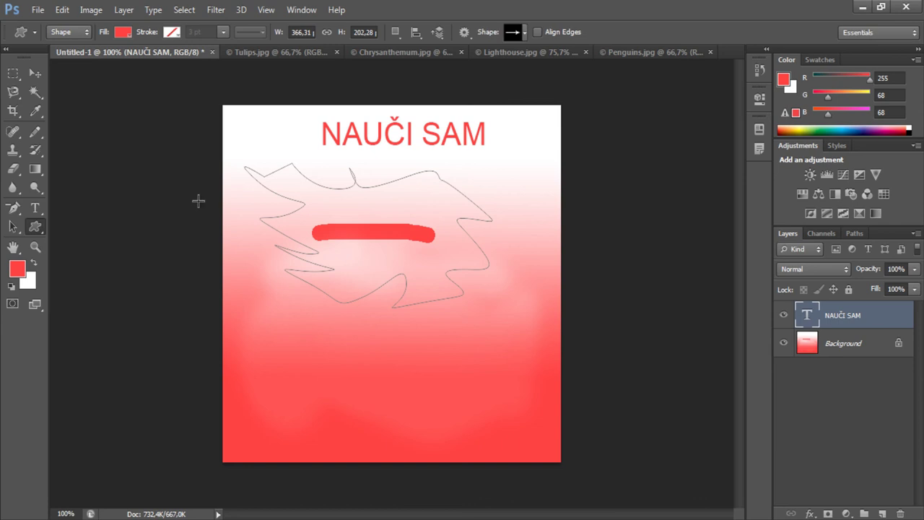
- Scroll through the custom shape library, close it, and activate the Move tool
left_click(523, 33)
scroll(517, 111, "down", 1)
scroll(518, 110, "down", 2)
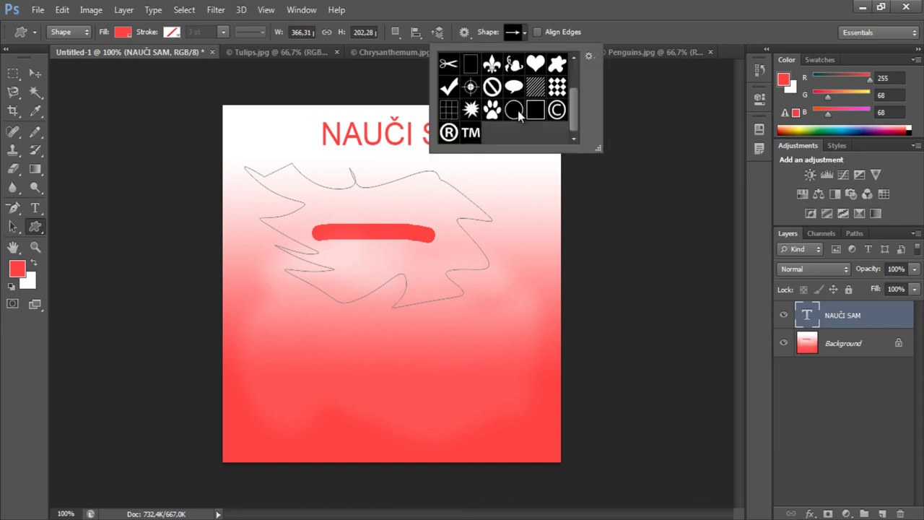
scroll(517, 110, "up", 2)
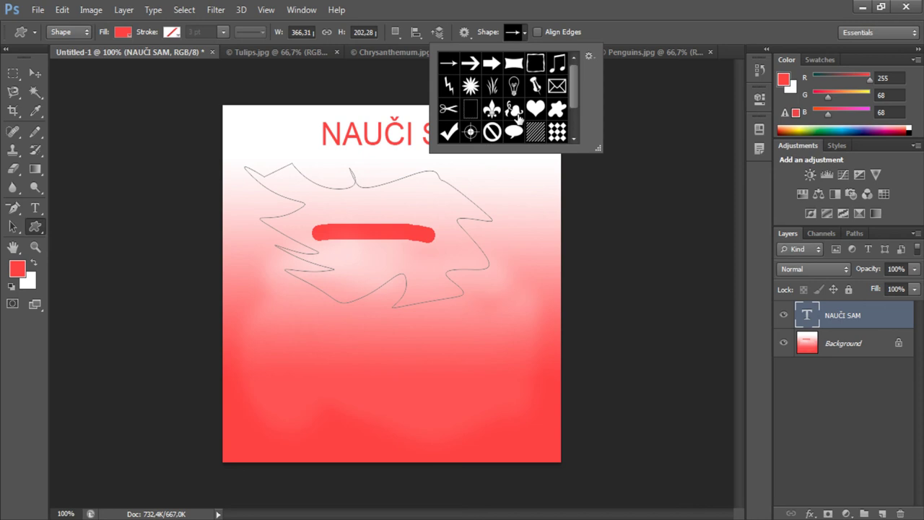
left_click(524, 35)
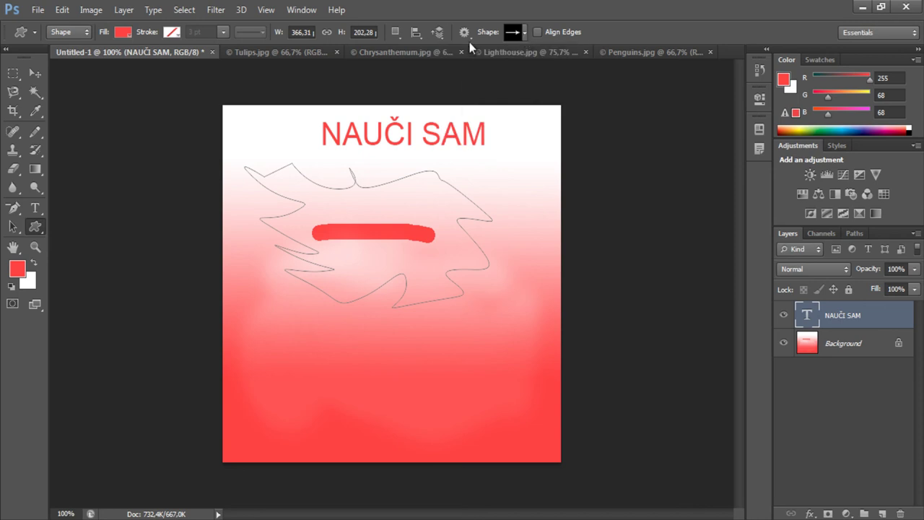
left_click(35, 72)
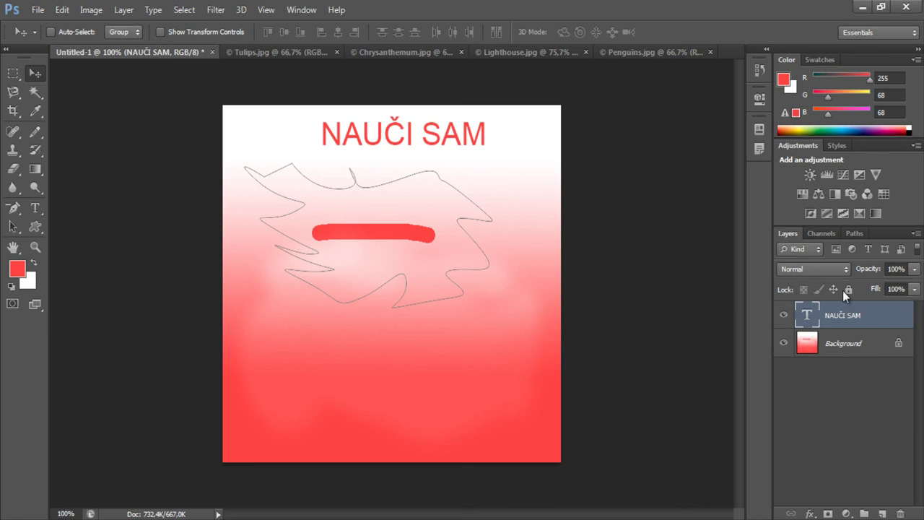
- Select Background with the NAUČI SAM layer and centre the text vertically and horizontally
left_click(860, 349, "shift")
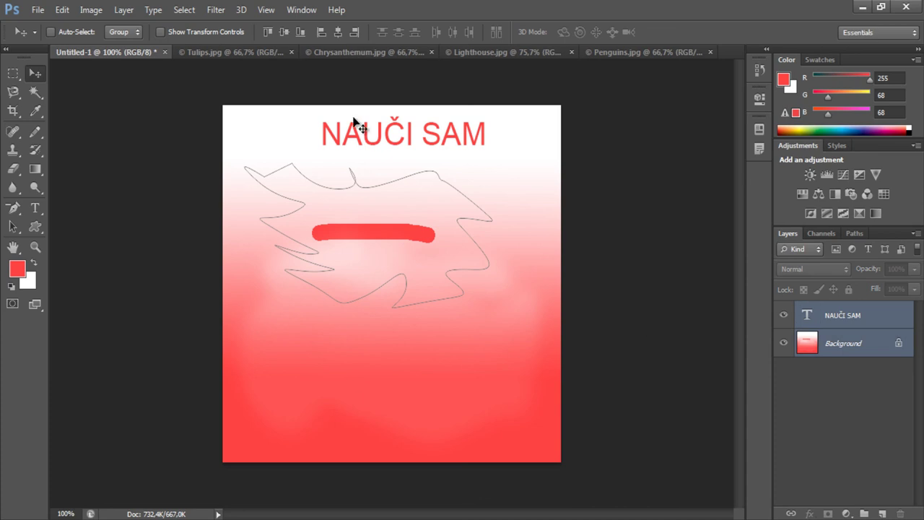
left_click(300, 32)
left_click(338, 34)
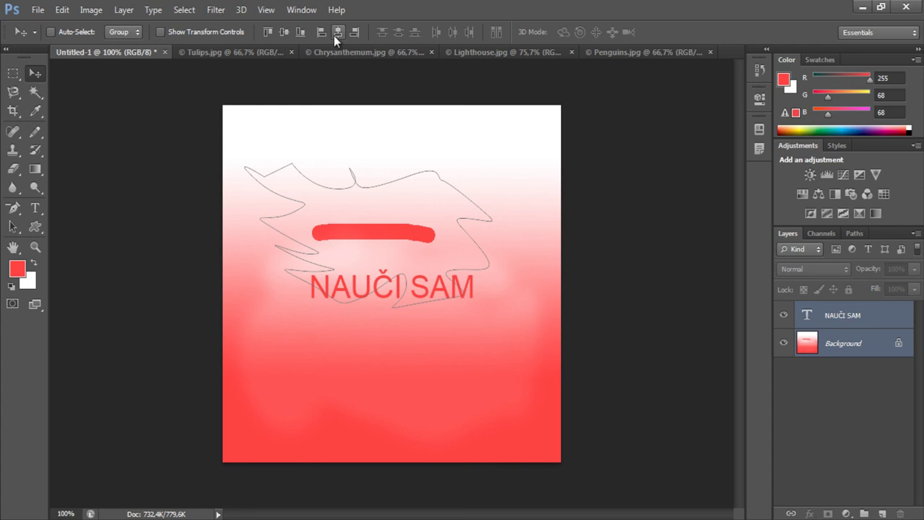
- Try top-edge and left-edge alignment, then re-centre the text on the canvas
left_click(270, 39)
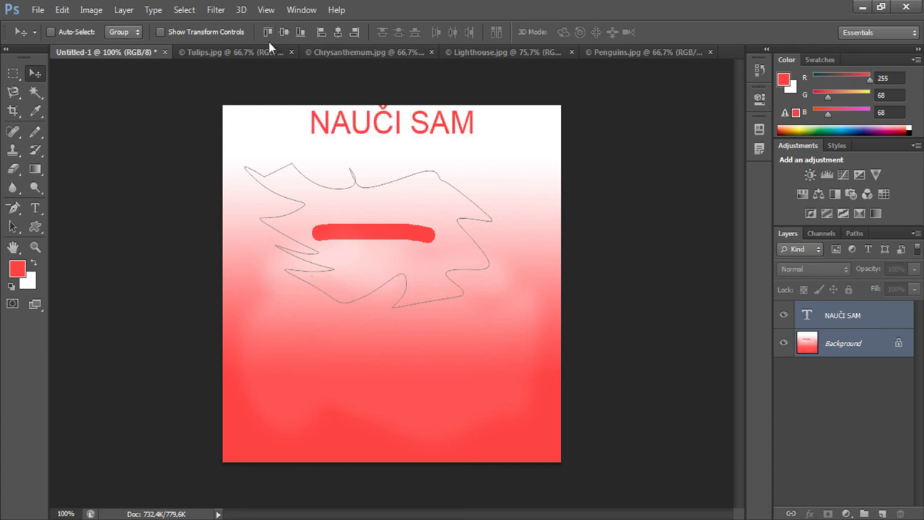
left_click(322, 35)
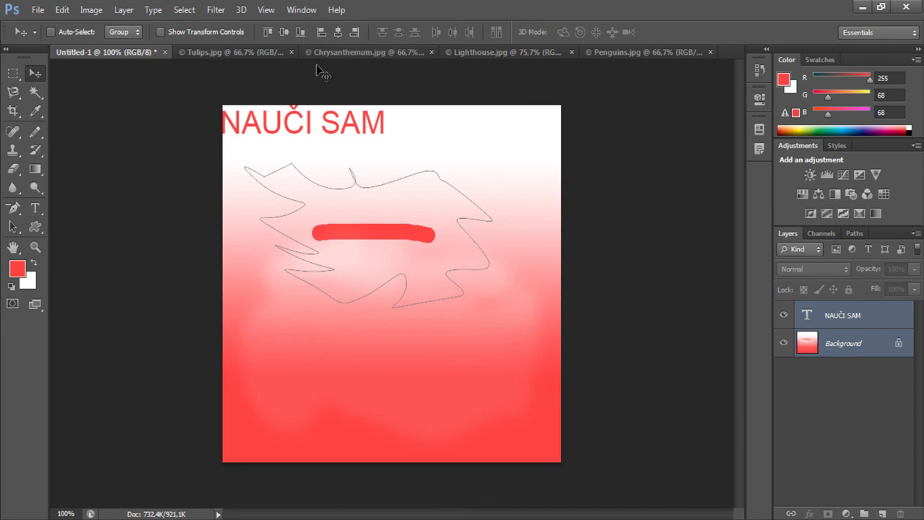
left_click(284, 32)
left_click(338, 32)
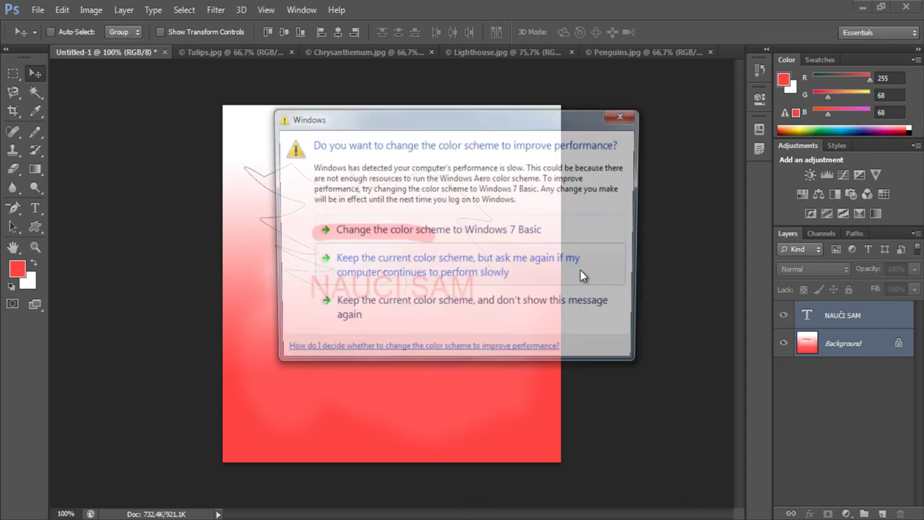
- Close the Windows colour-scheme prompt covering the Untitled-1 canvas
left_click(625, 117)
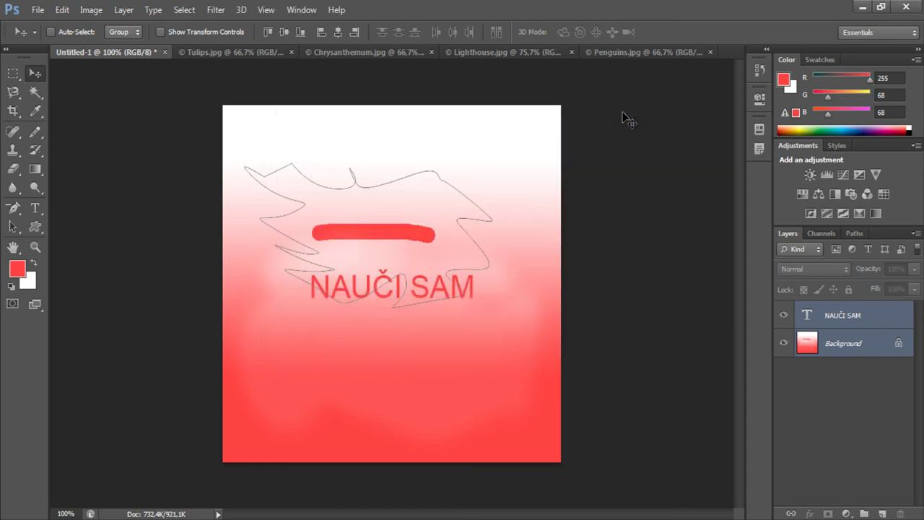